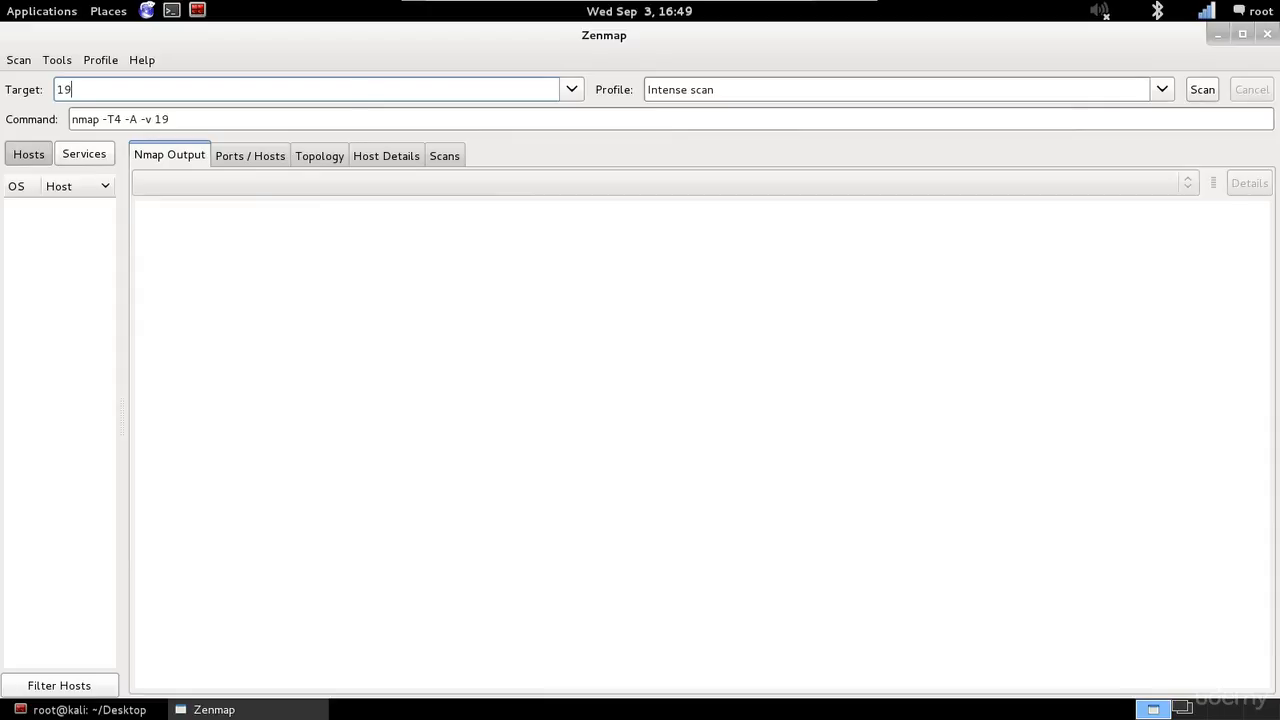
- Run a Ping scan against the target range 192.168.1.1/24
type(".168.1.1/24")
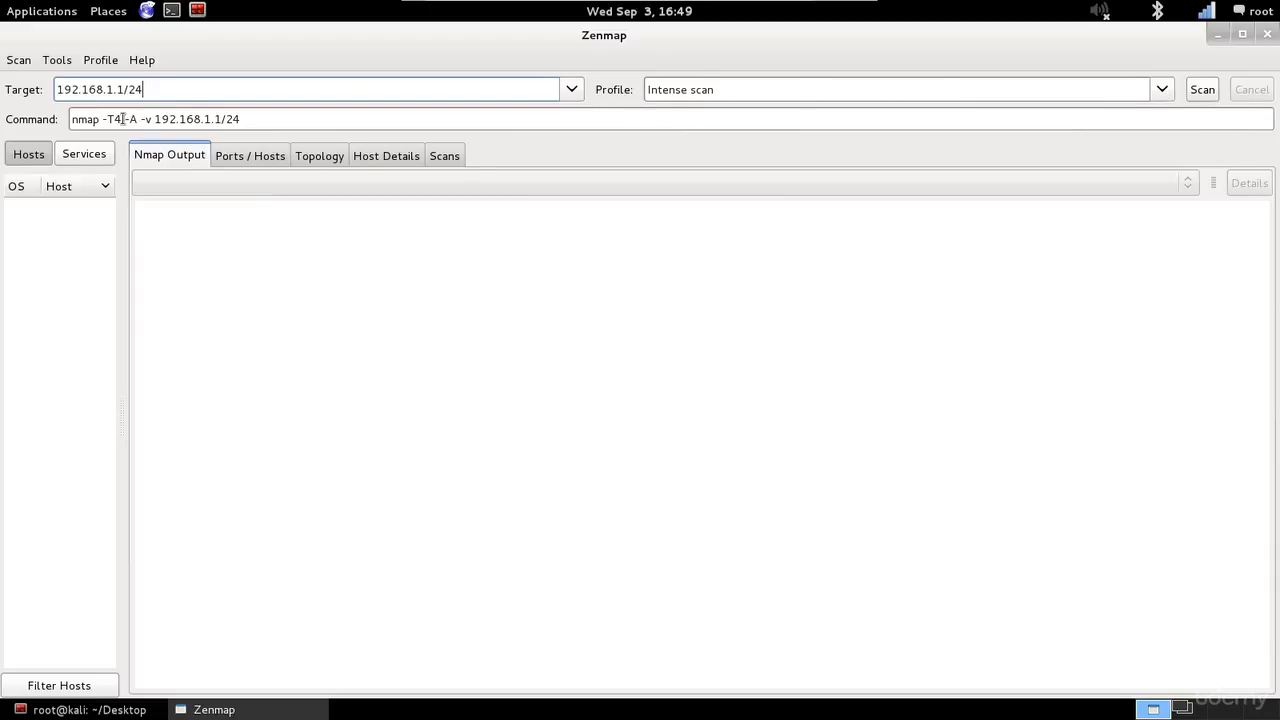
left_click_drag(102, 119, 153, 116)
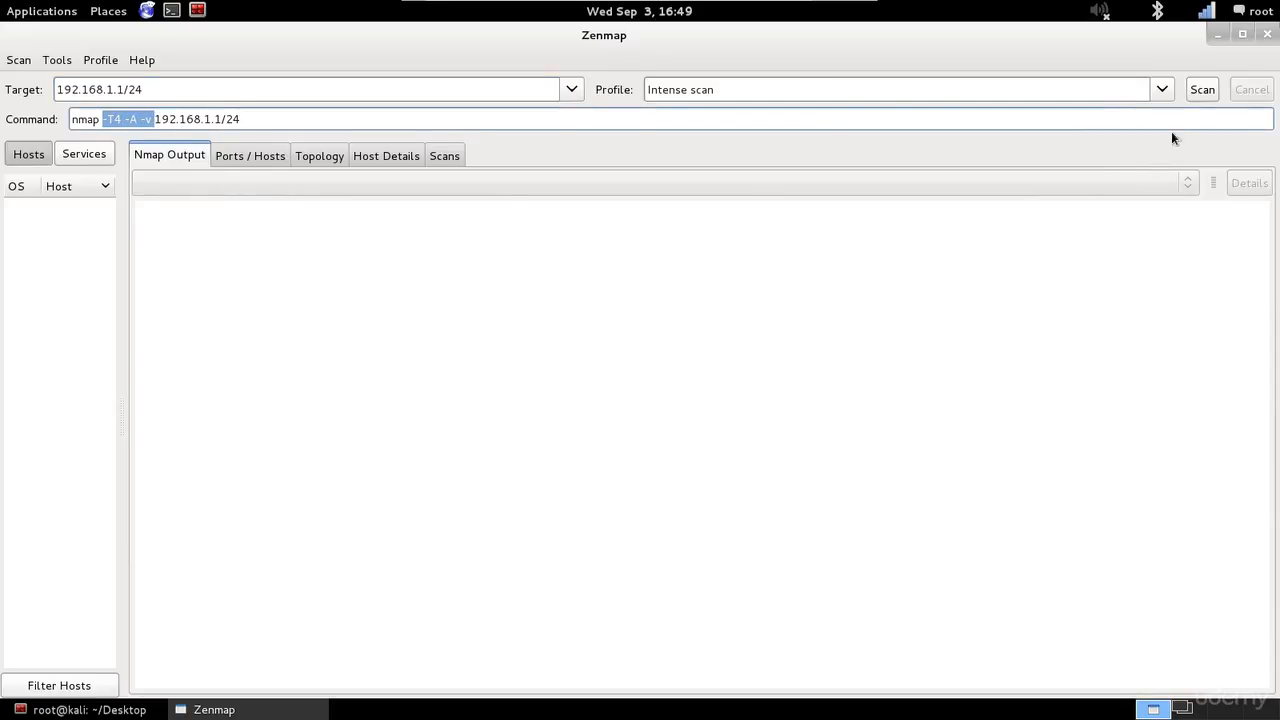
left_click(1163, 91)
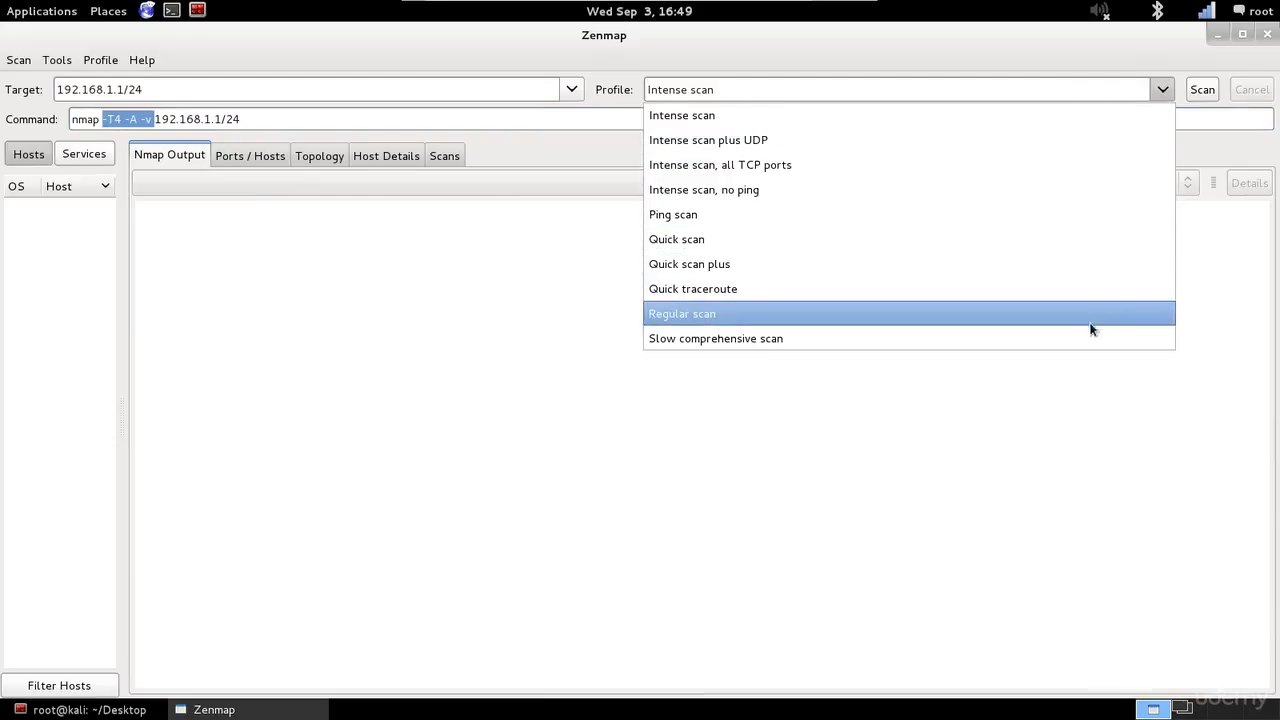
left_click(876, 211)
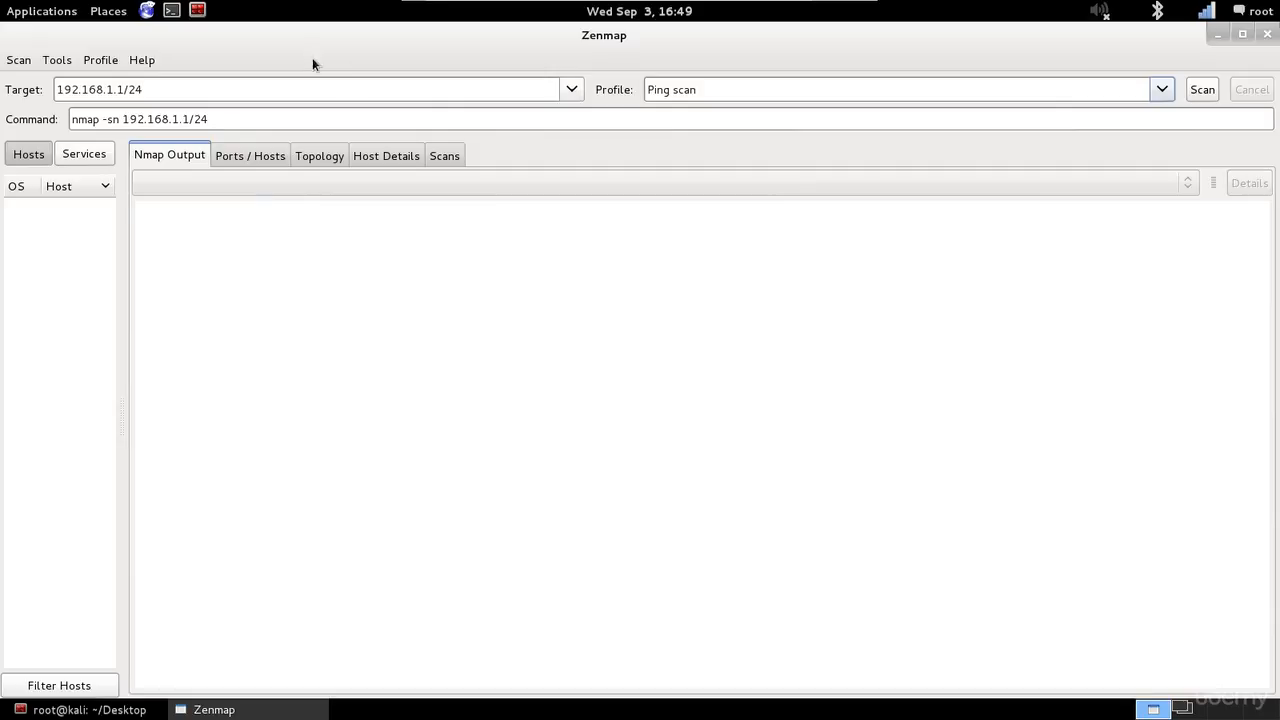
left_click(1203, 90)
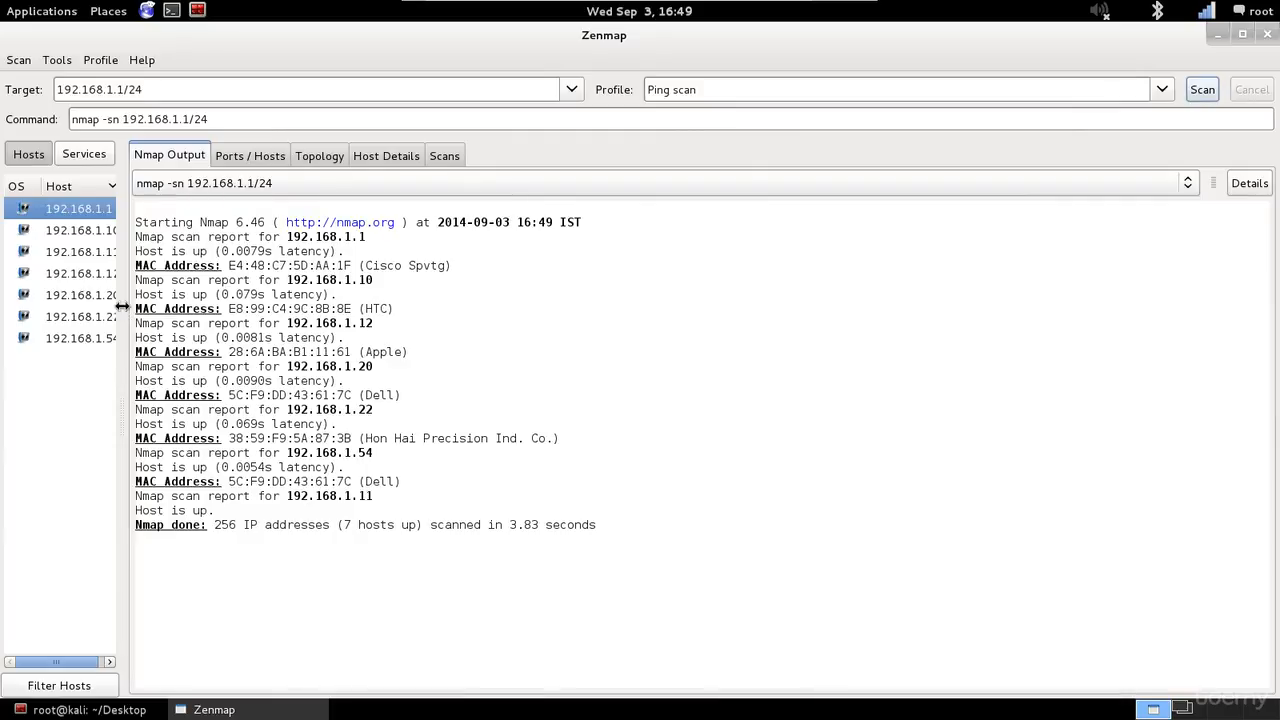
- Widen the host list and review the IP address, MAC address and vendor of each host in the ping scan output
left_click_drag(121, 306, 161, 308)
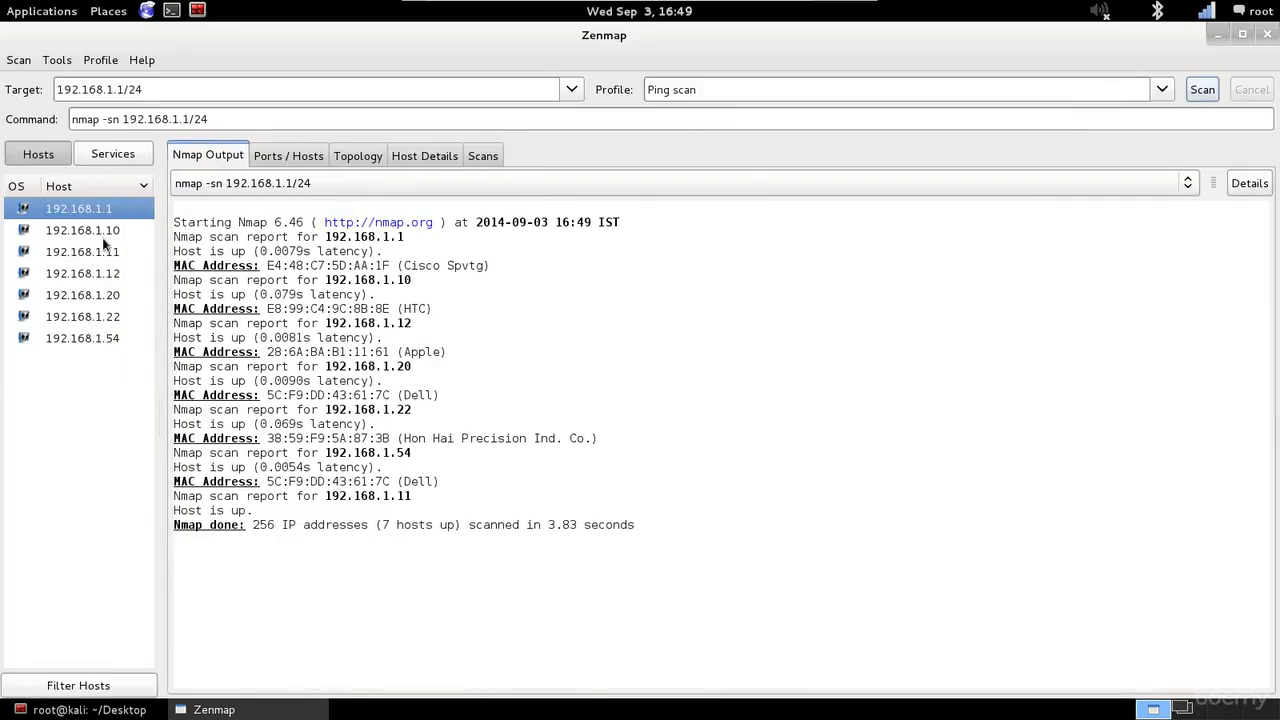
left_click_drag(272, 309, 391, 309)
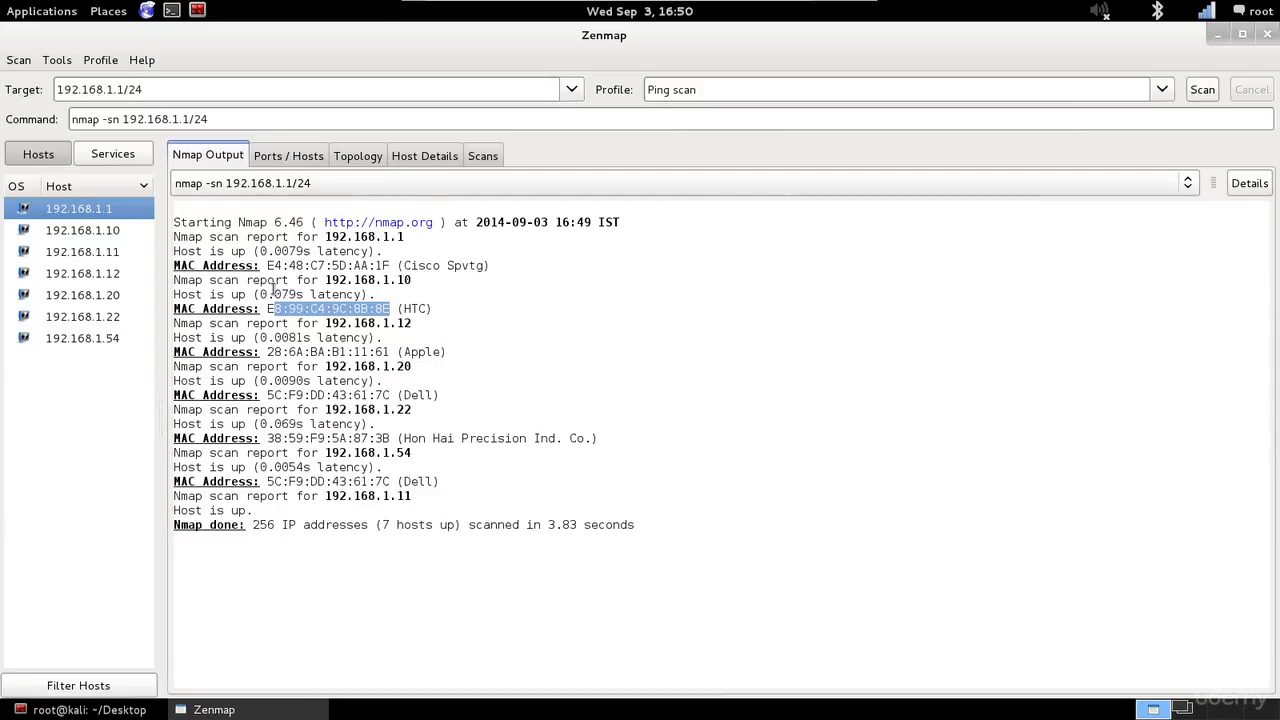
left_click_drag(302, 280, 487, 268)
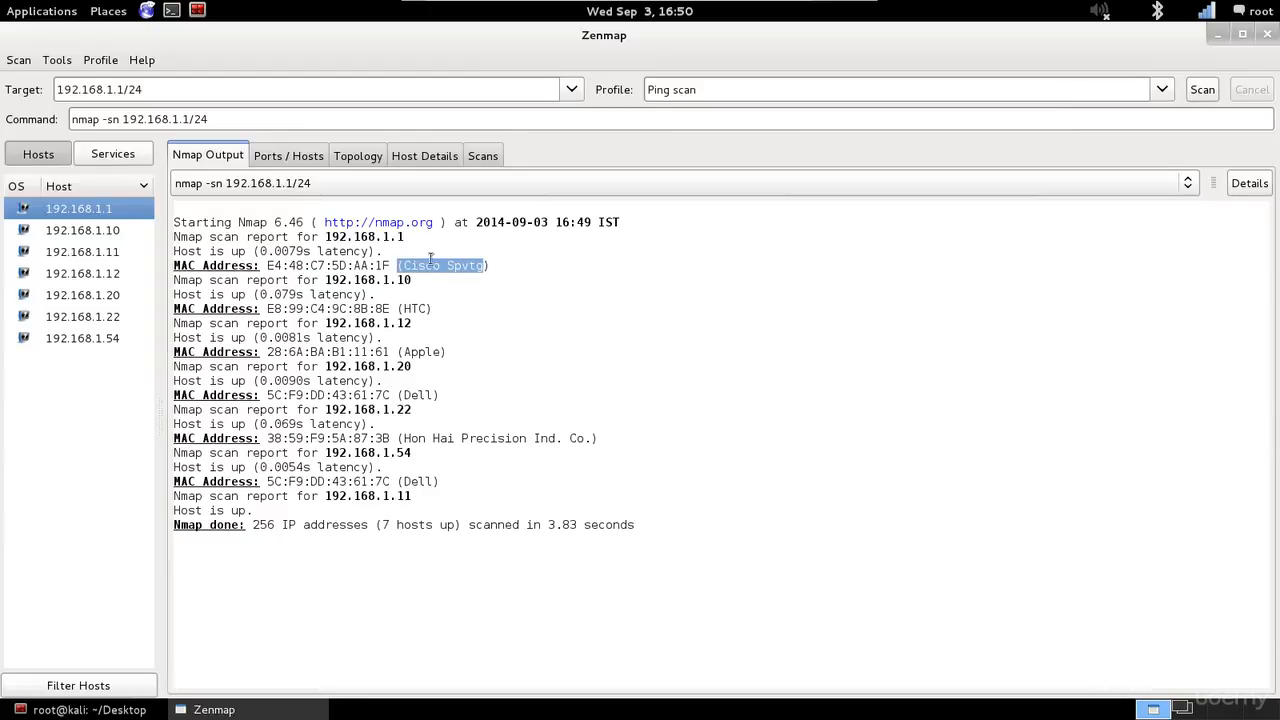
left_click_drag(325, 237, 404, 238)
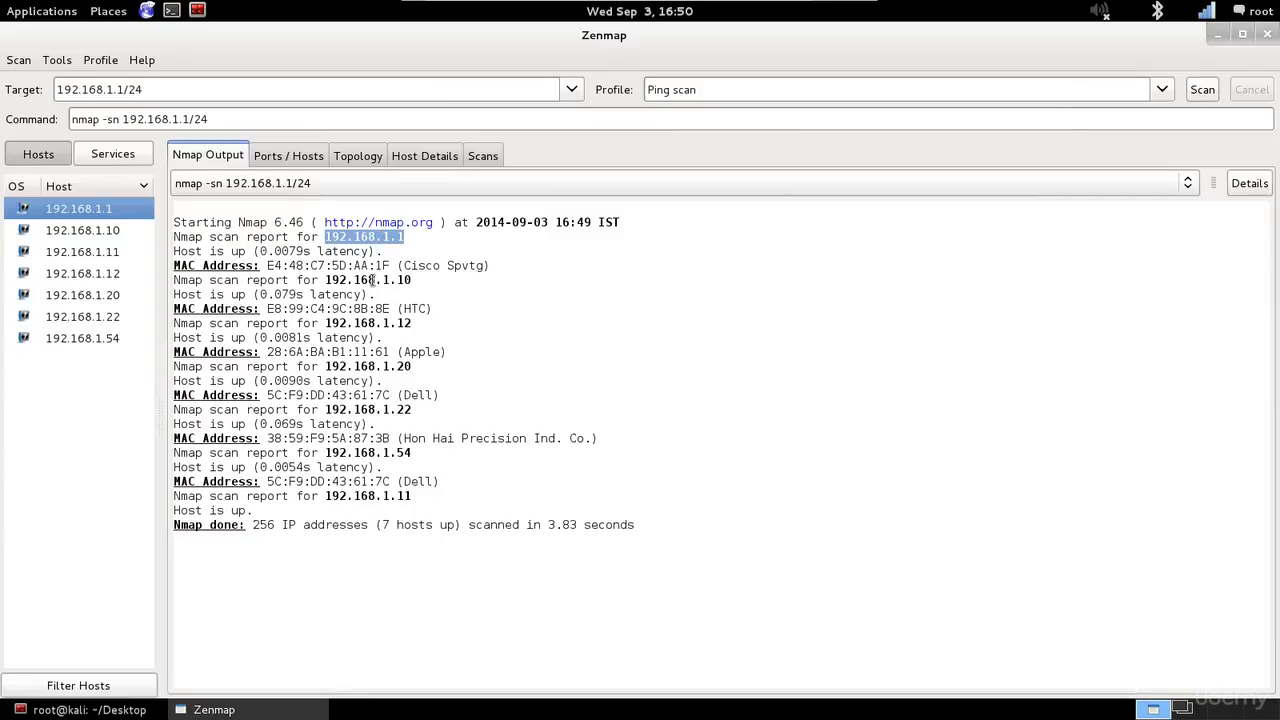
left_click_drag(399, 266, 486, 266)
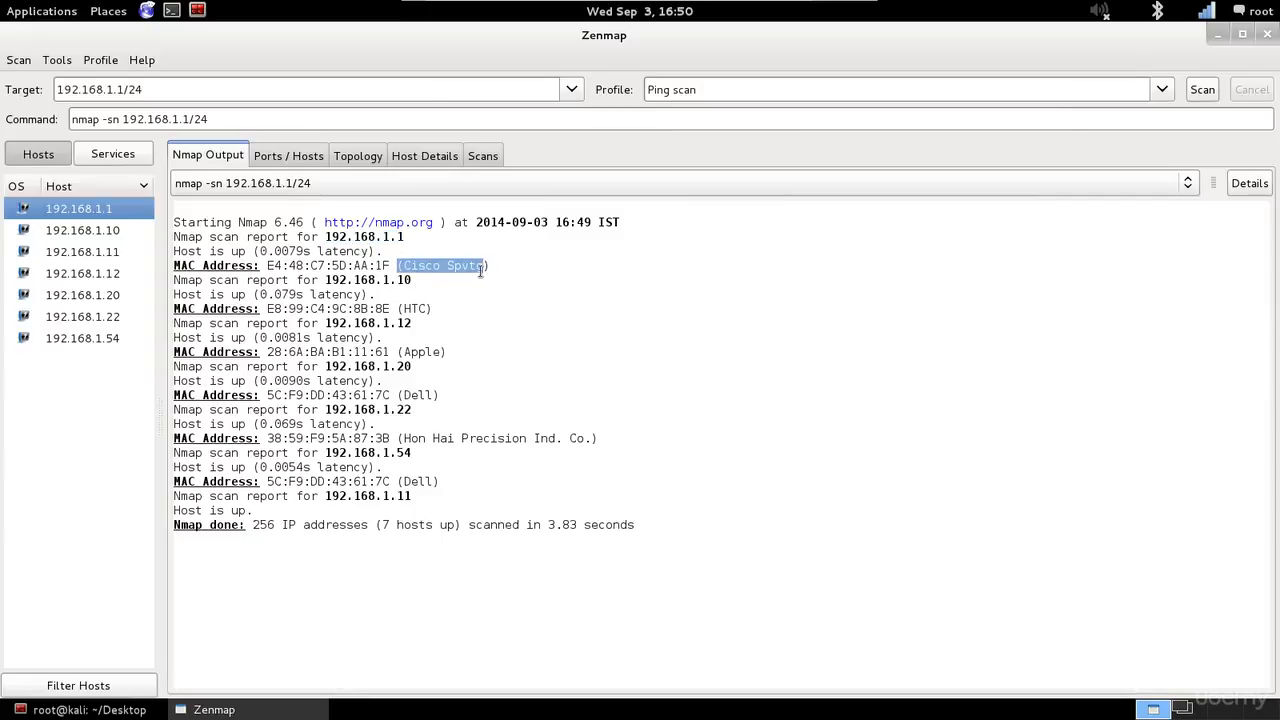
left_click_drag(404, 266, 493, 266)
left_click_drag(324, 280, 430, 309)
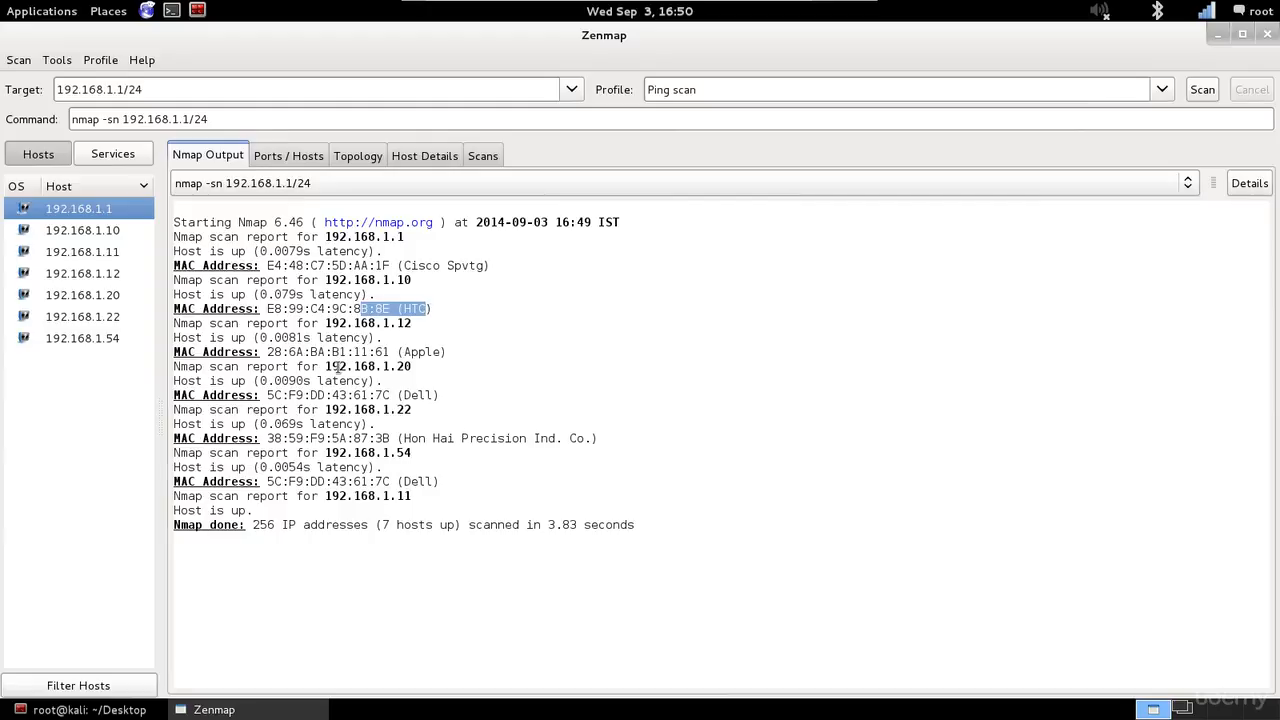
left_click_drag(430, 309, 397, 309)
left_click_drag(316, 352, 450, 351)
left_click(396, 356)
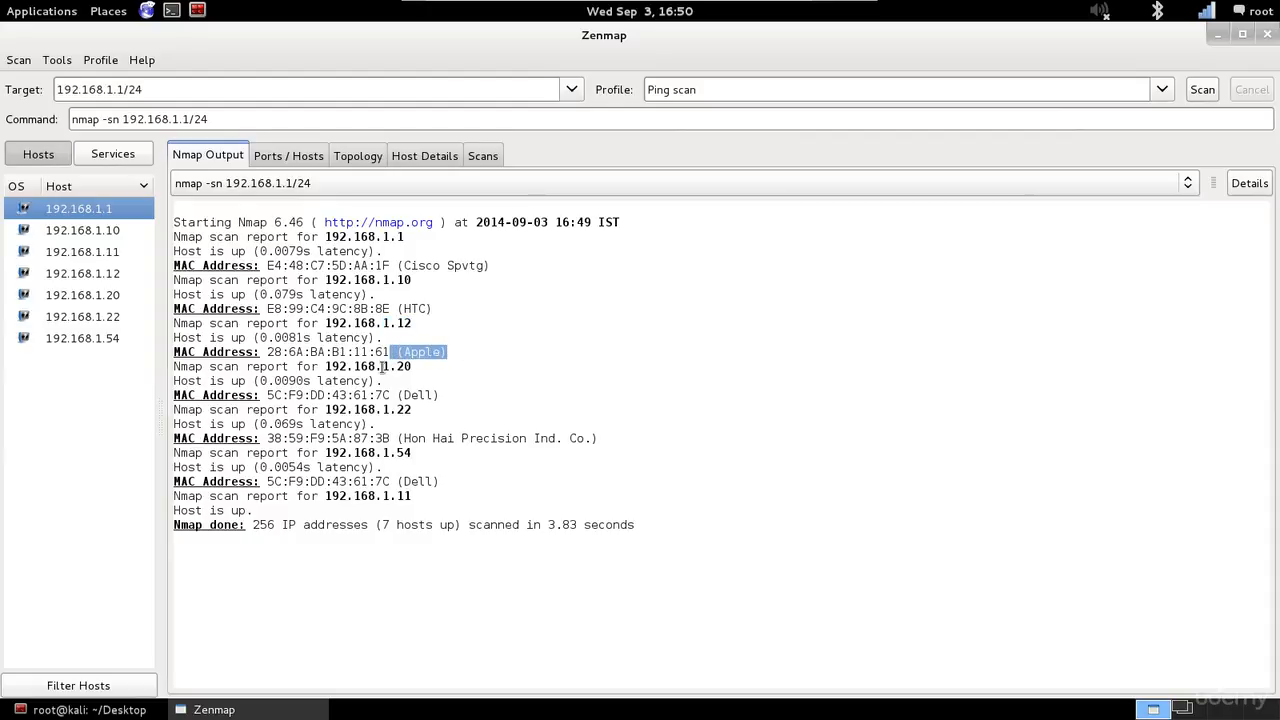
left_click_drag(375, 396, 449, 394)
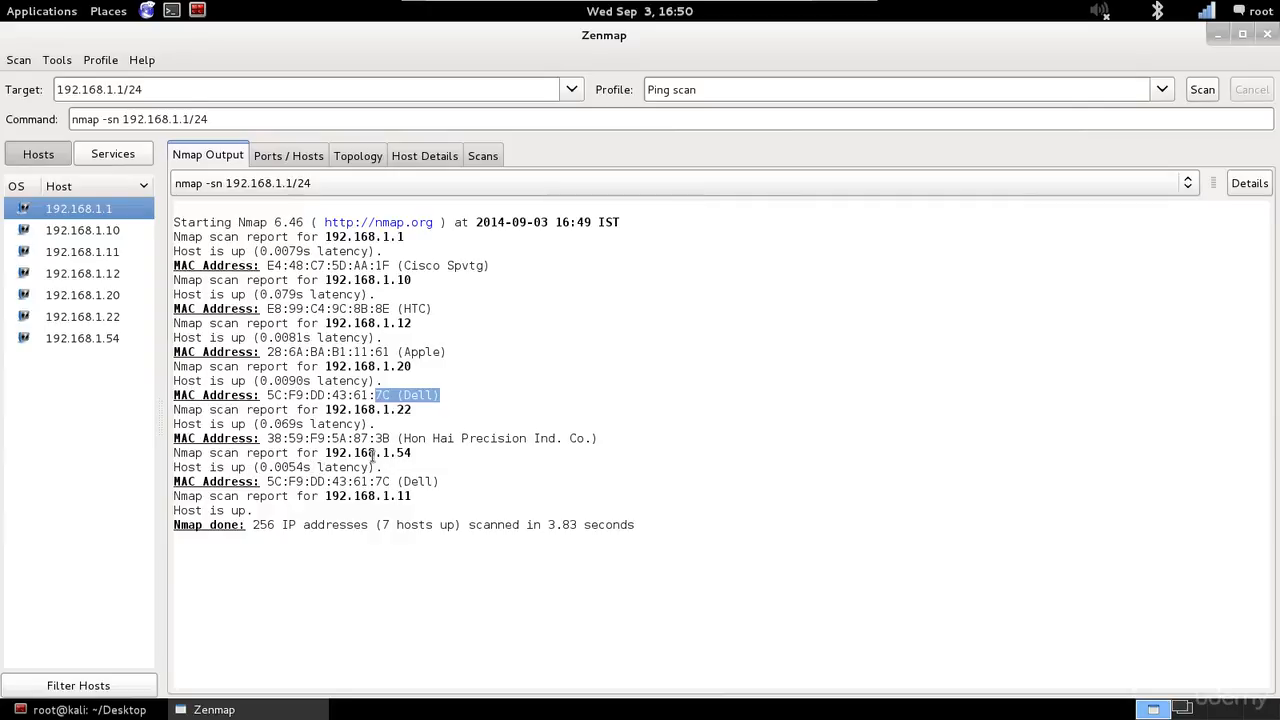
left_click_drag(353, 452, 383, 438)
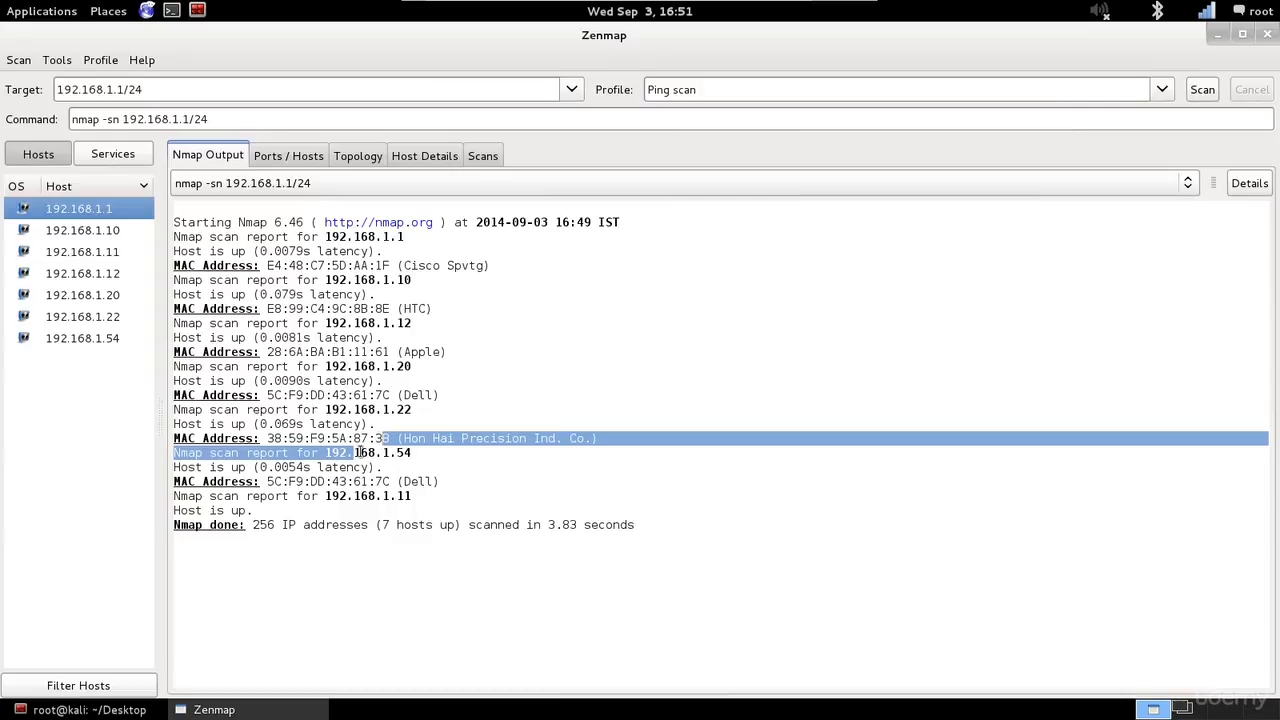
left_click_drag(332, 484, 417, 497)
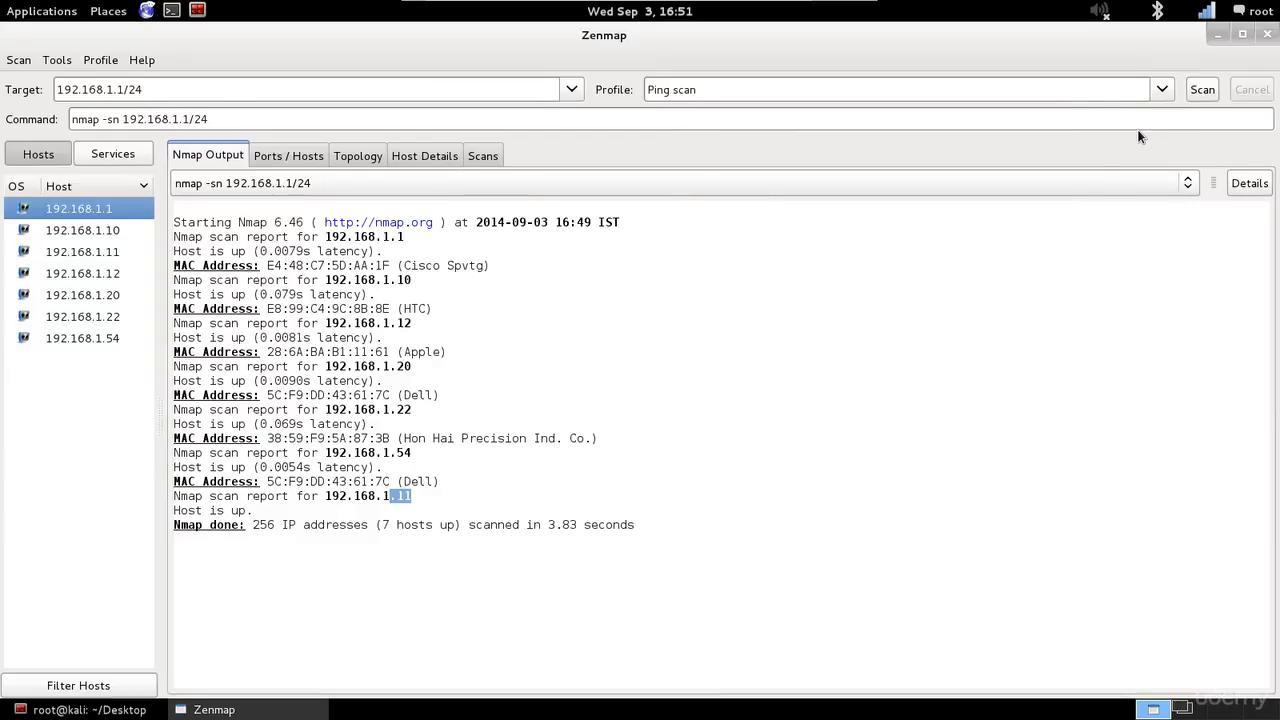
- Run a Quick scan against the same target range
left_click(1161, 92)
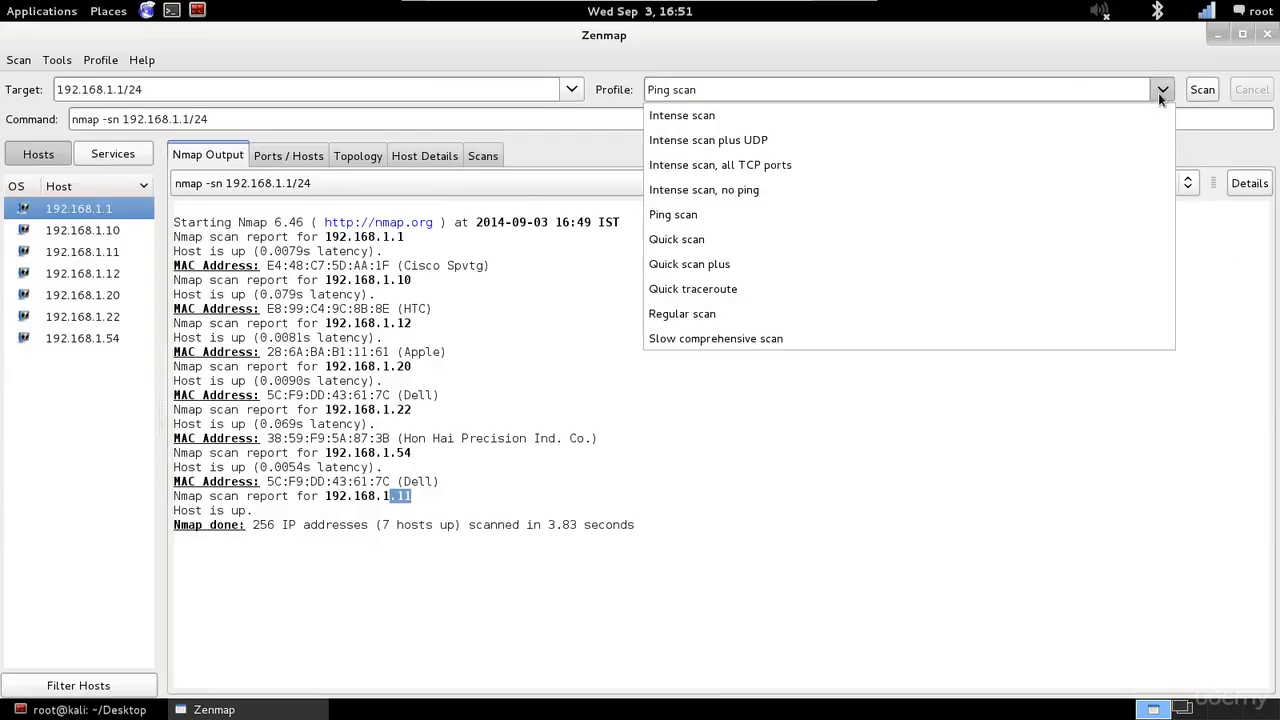
left_click(721, 238)
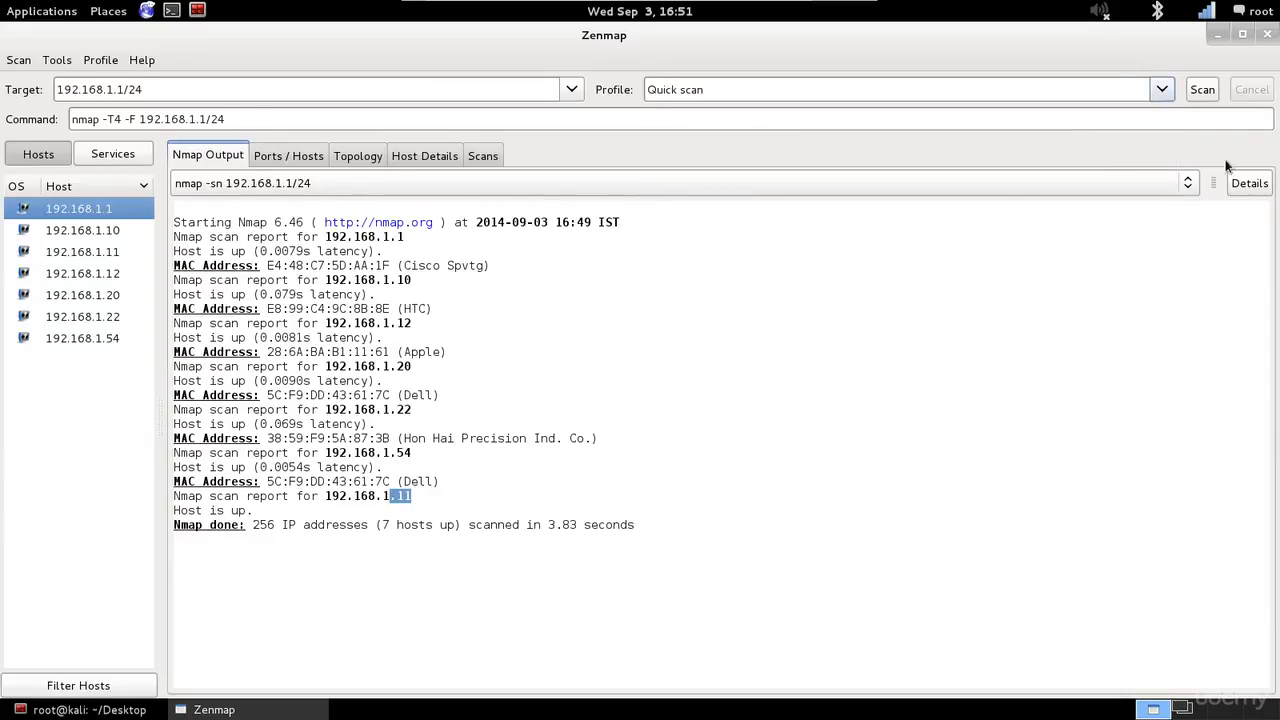
left_click(1200, 92)
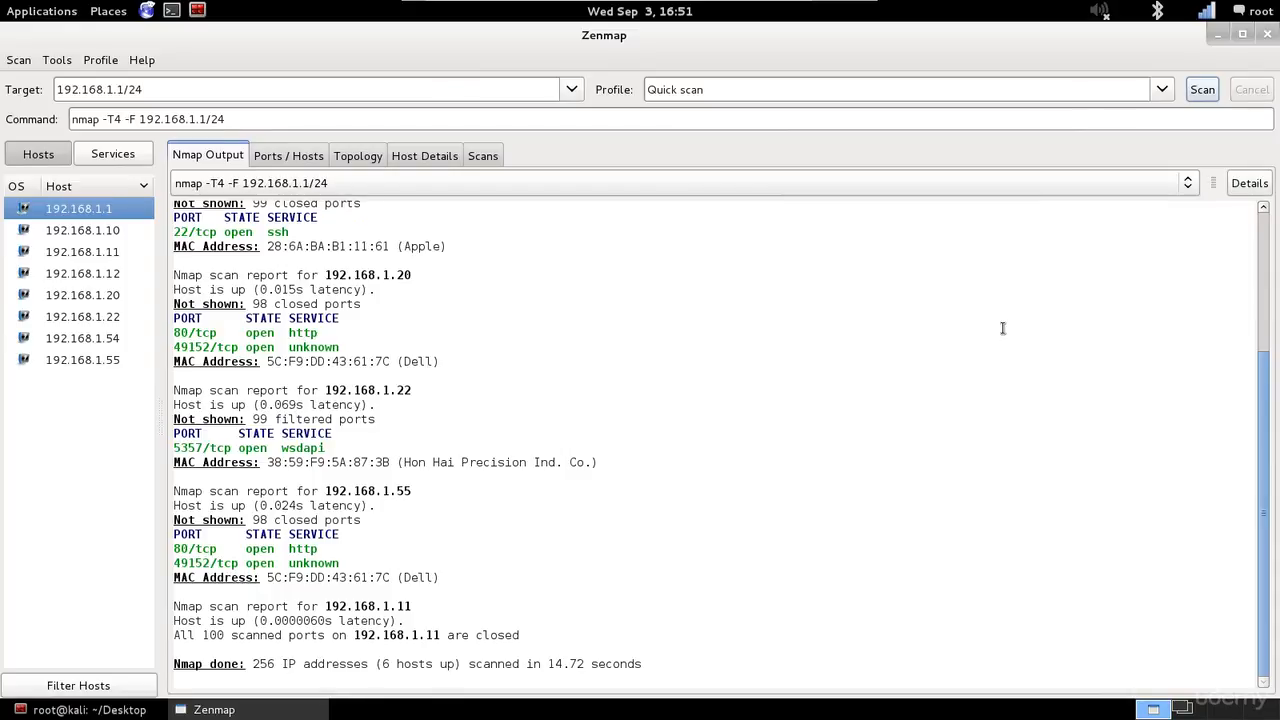
- Examine the port states and services reported for host 192.168.1.1 in the Quick scan output
scroll(612, 368, "up", 5)
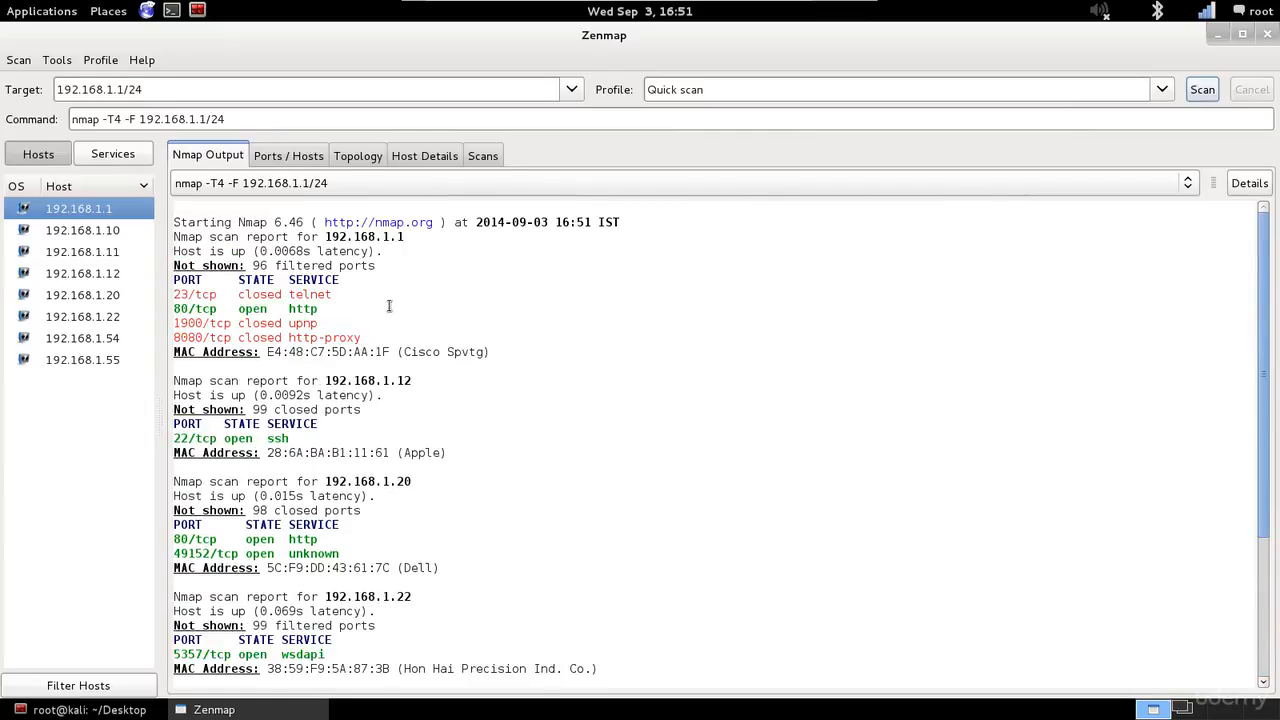
left_click(48, 234)
left_click(55, 250)
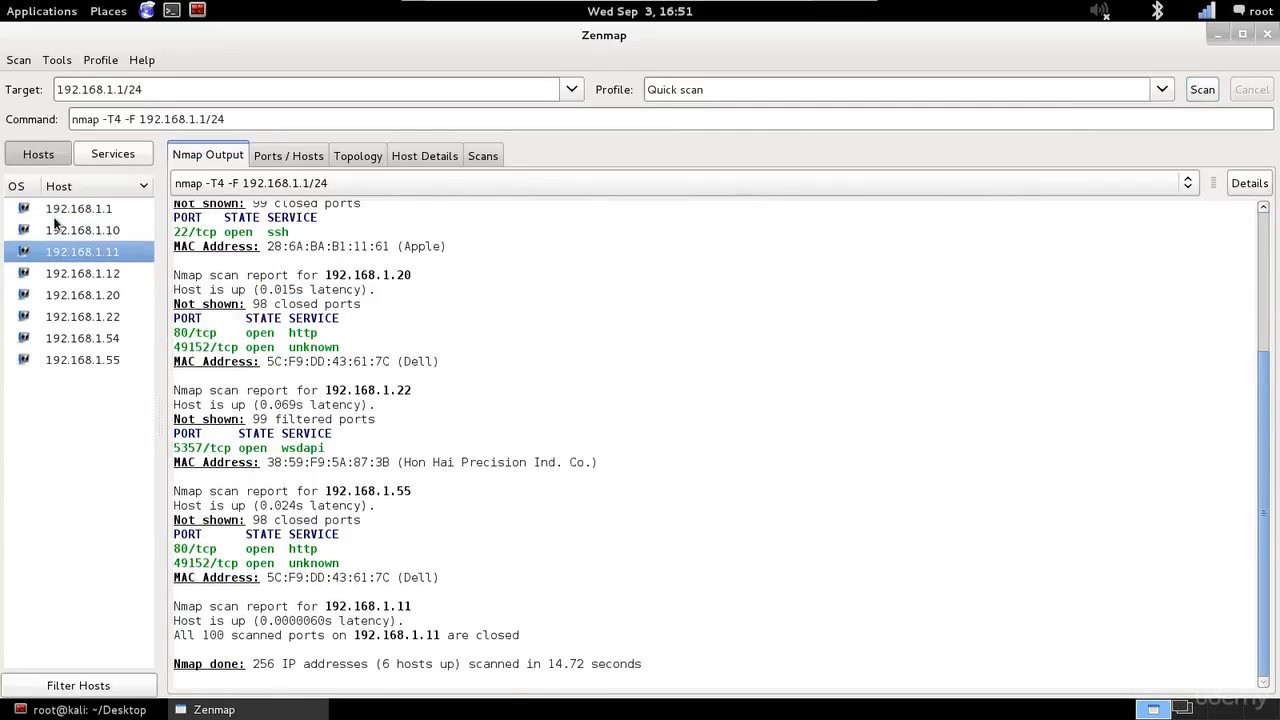
left_click(58, 212)
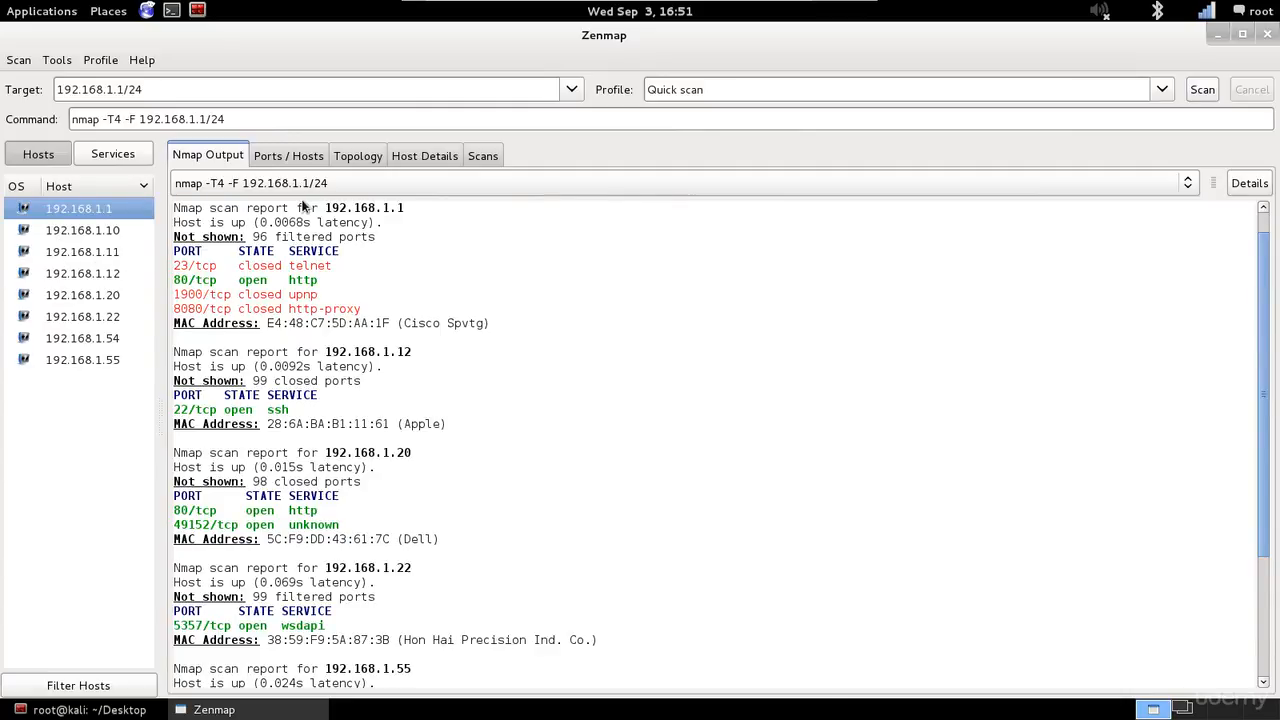
left_click_drag(300, 208, 410, 212)
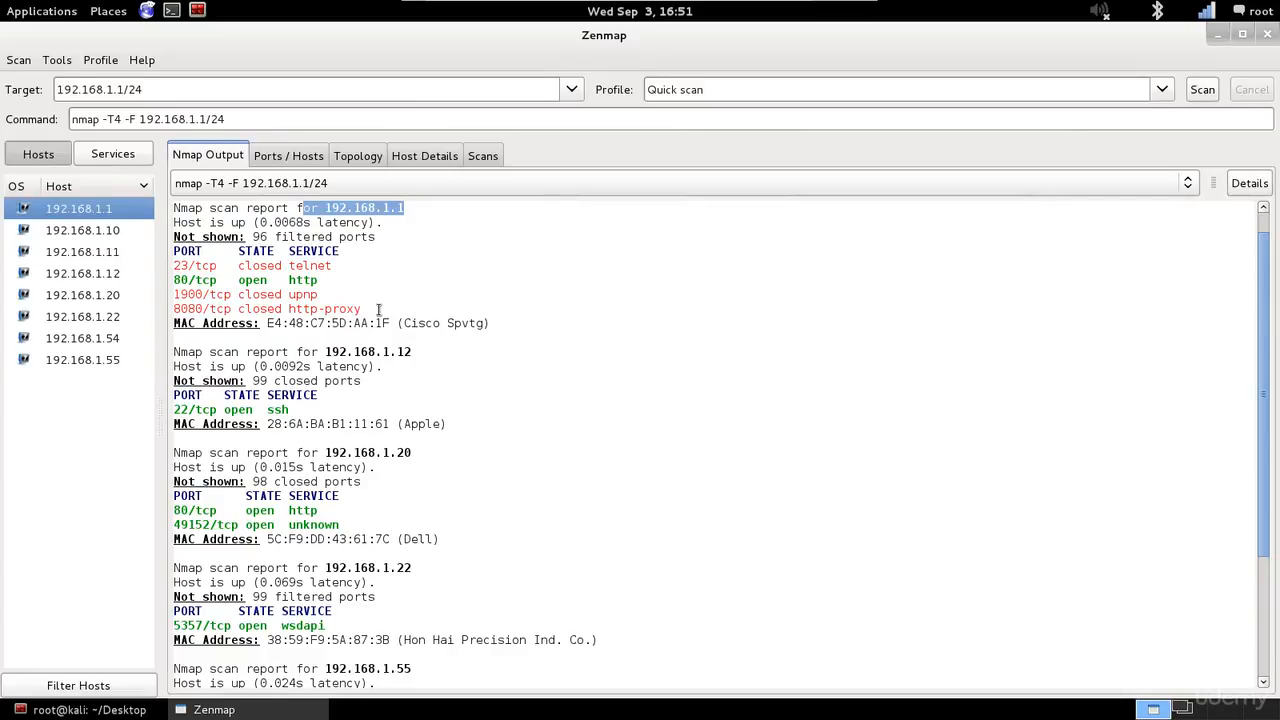
left_click_drag(358, 309, 177, 268)
triple_click(216, 282)
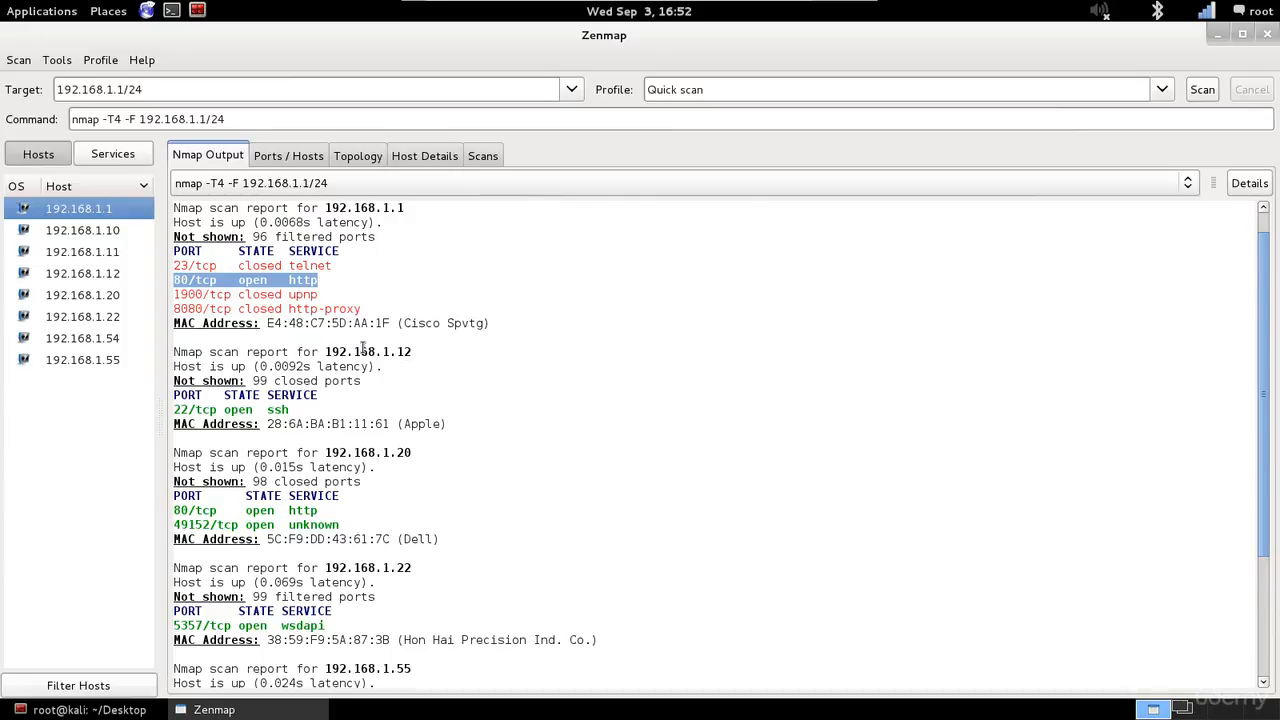
- Examine the open ports and services of the Apple host and the Dell host 192.168.1.55 in the Quick scan output
scroll(363, 347, "down", 3)
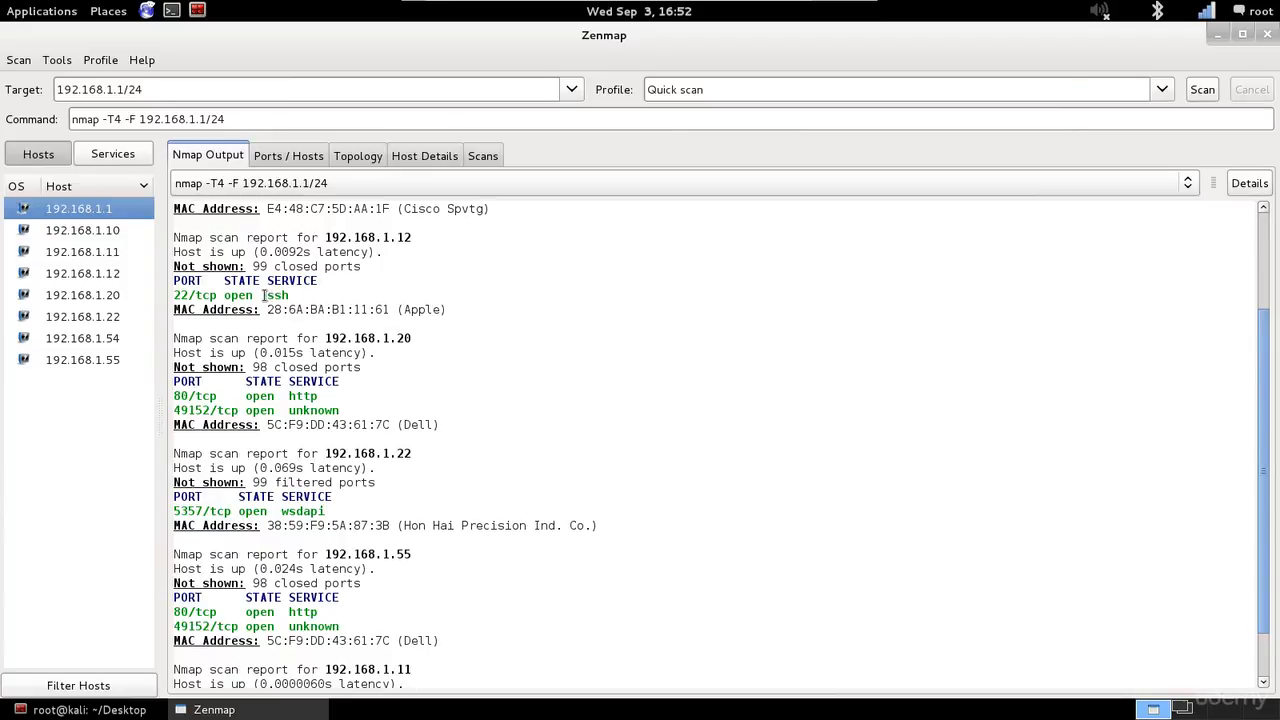
double_click(188, 295)
left_click_drag(403, 309, 442, 312)
left_click_drag(266, 295, 296, 295)
scroll(440, 510, "down", 2)
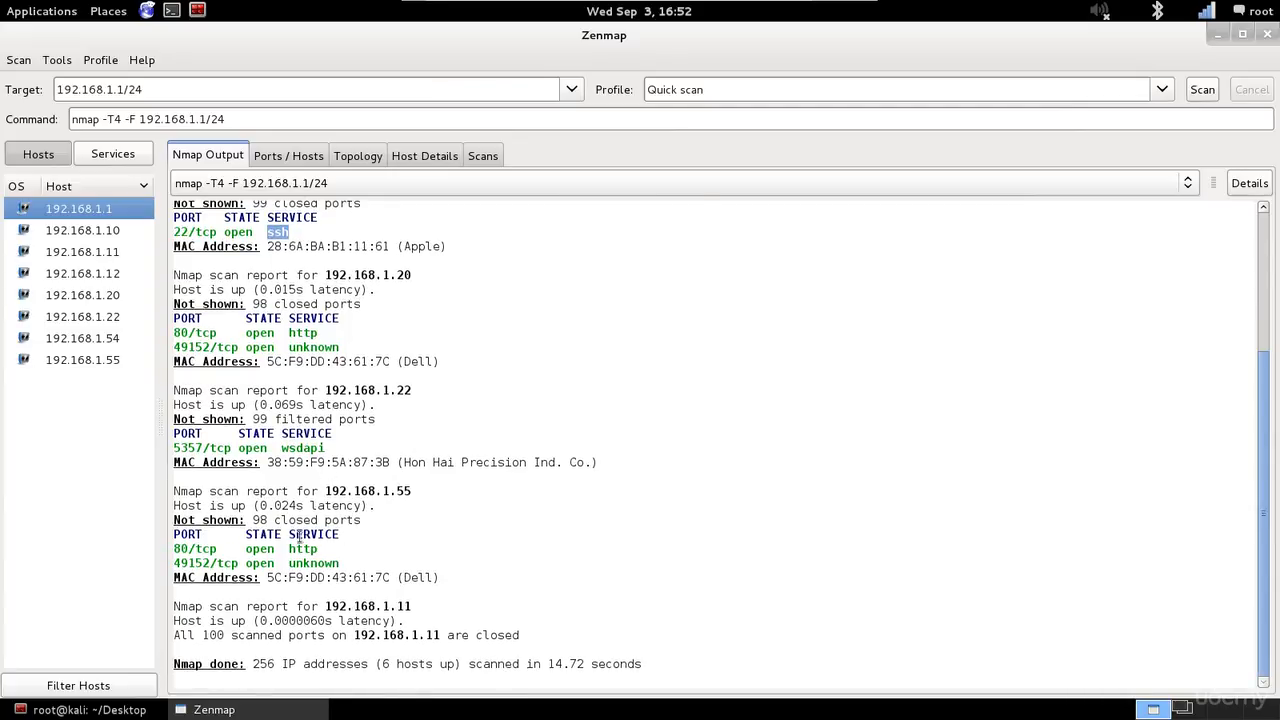
left_click_drag(354, 564, 174, 548)
left_click_drag(214, 549, 177, 549)
left_click_drag(345, 563, 174, 563)
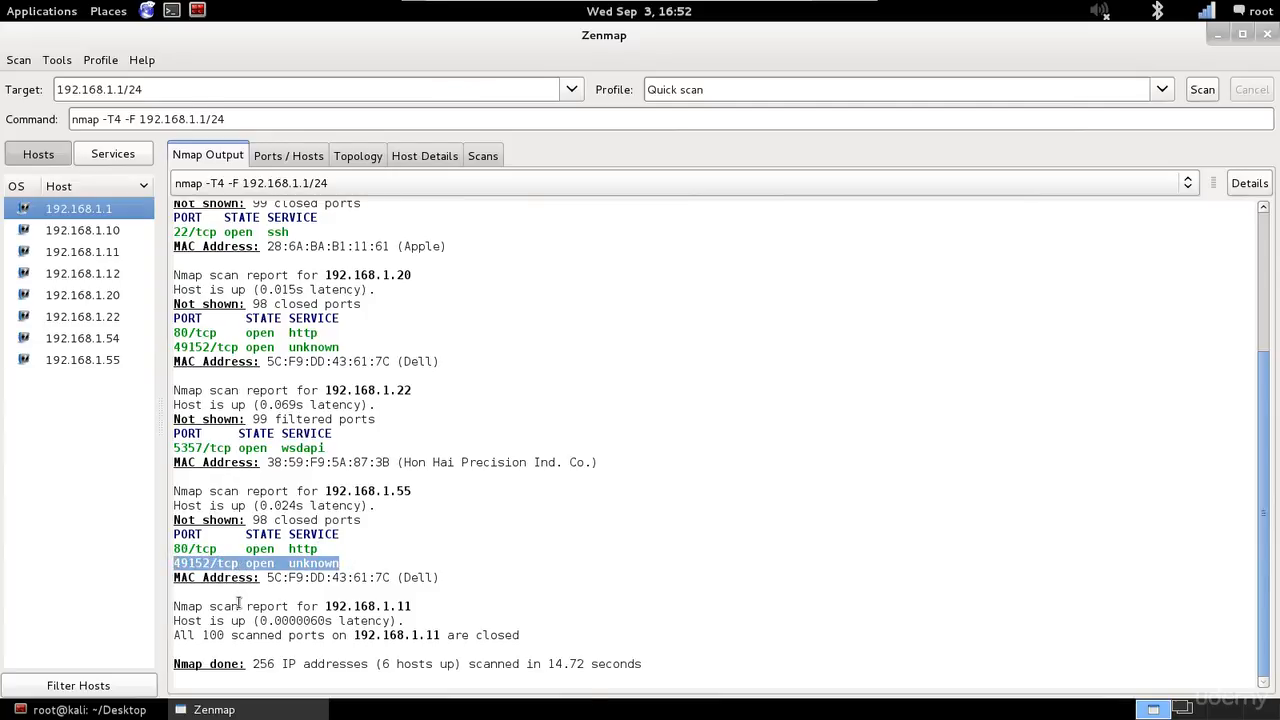
scroll(349, 524, "up", 4)
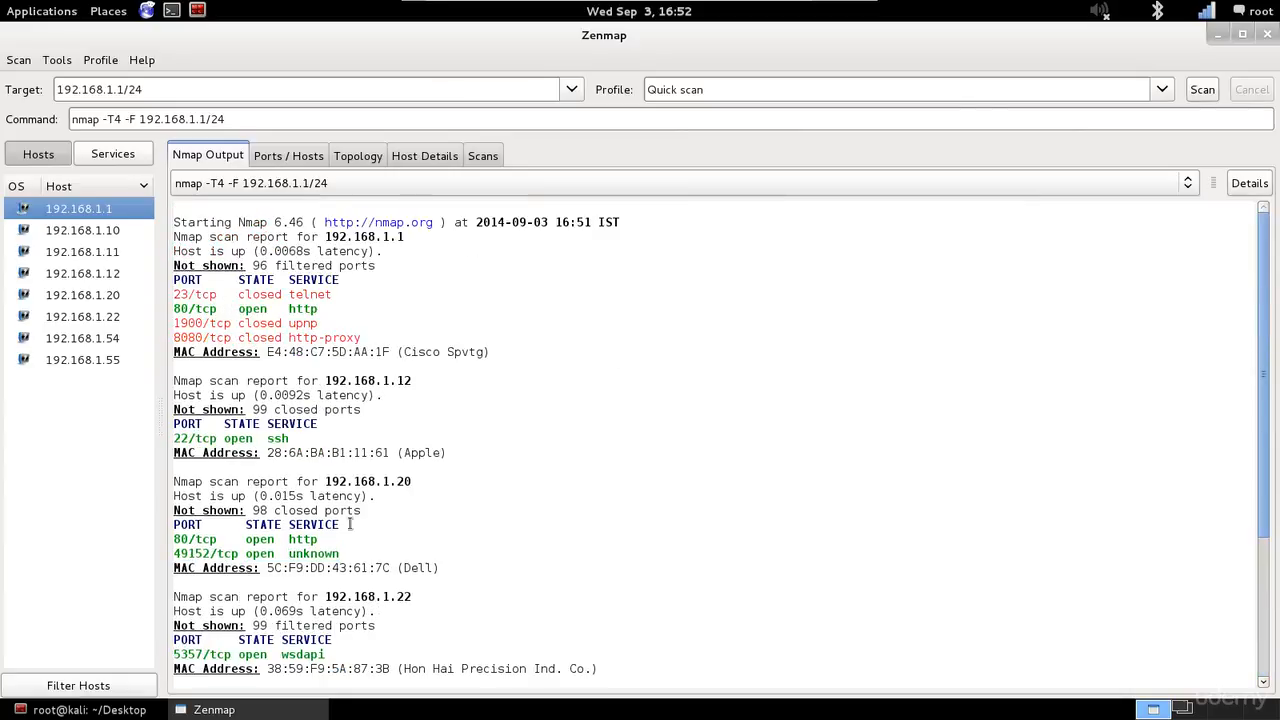
- Run a Quick scan plus against the same target range
left_click(1162, 90)
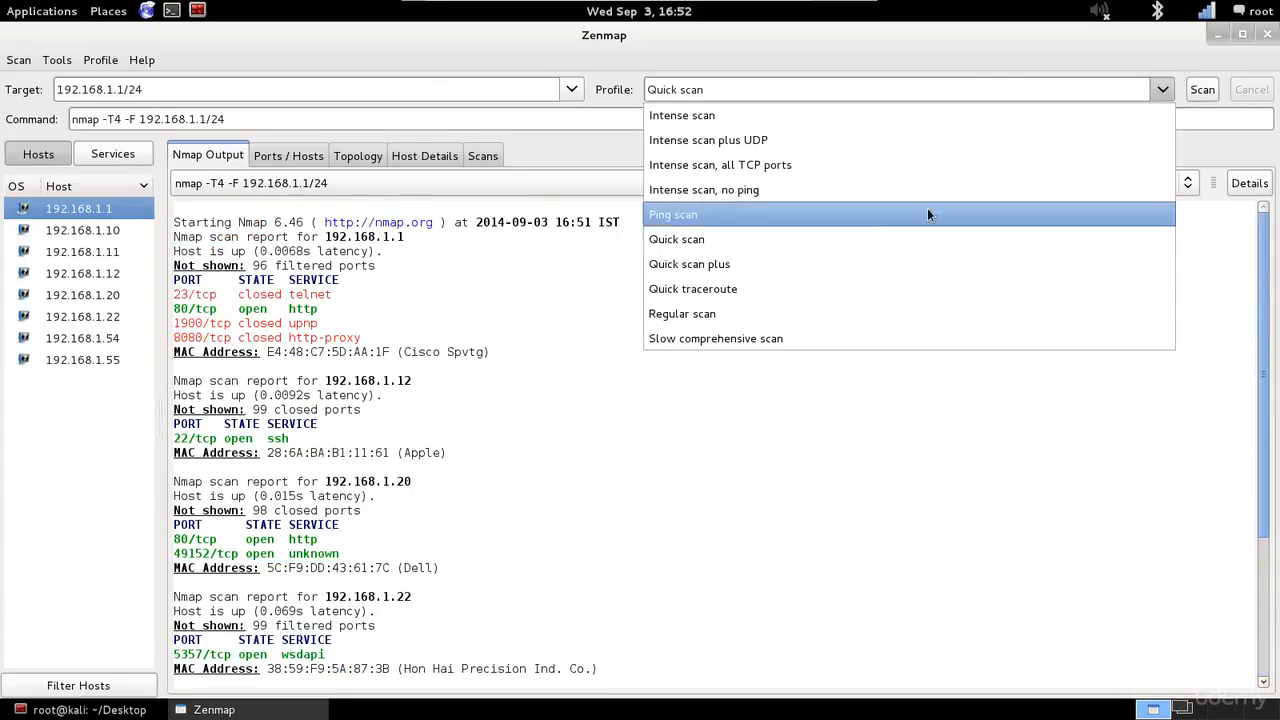
left_click(849, 263)
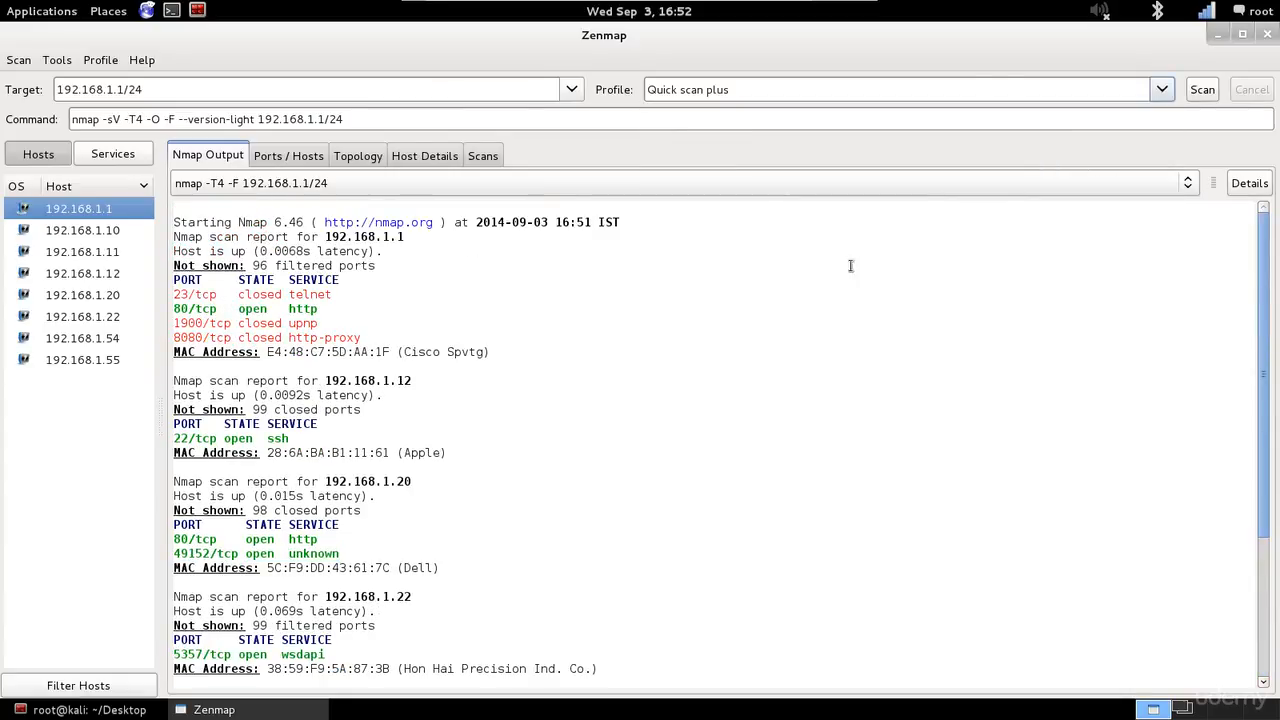
left_click(1204, 91)
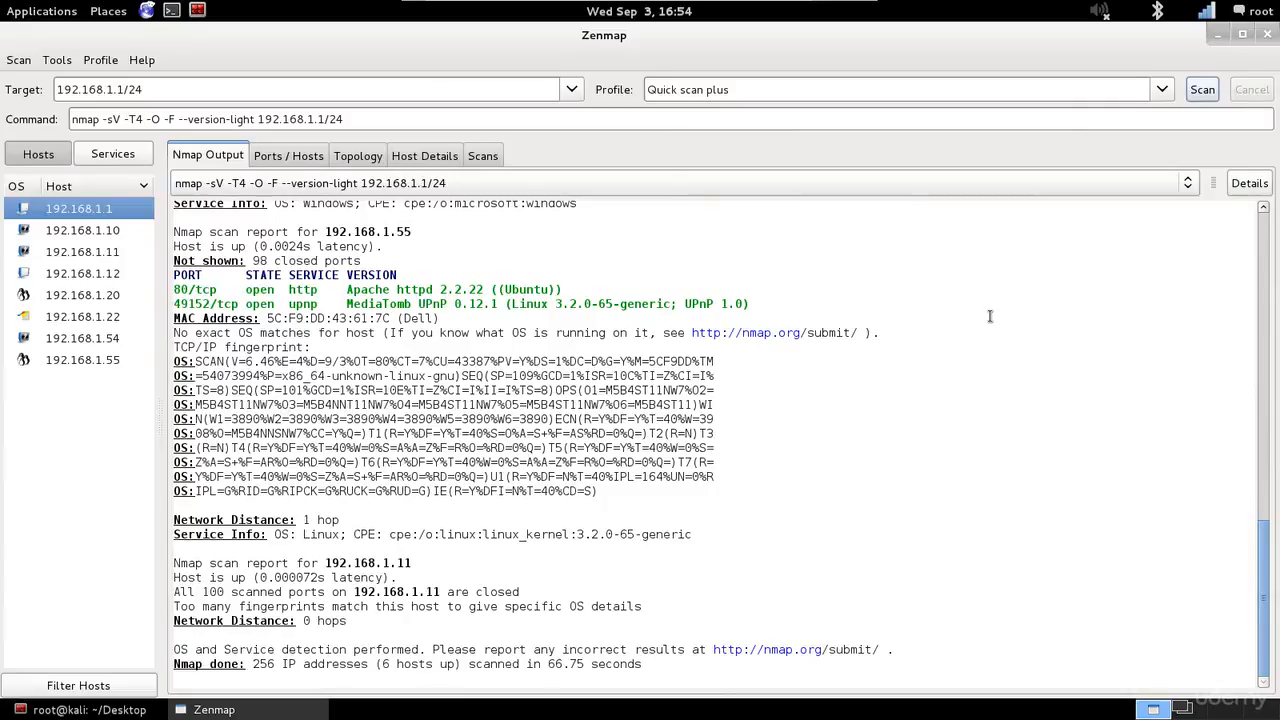
- Look up the Quick scan plus reports of hosts 192.168.1.55, 192.168.1.20 and 192.168.1.1 from the host list
scroll(990, 316, "up", 10)
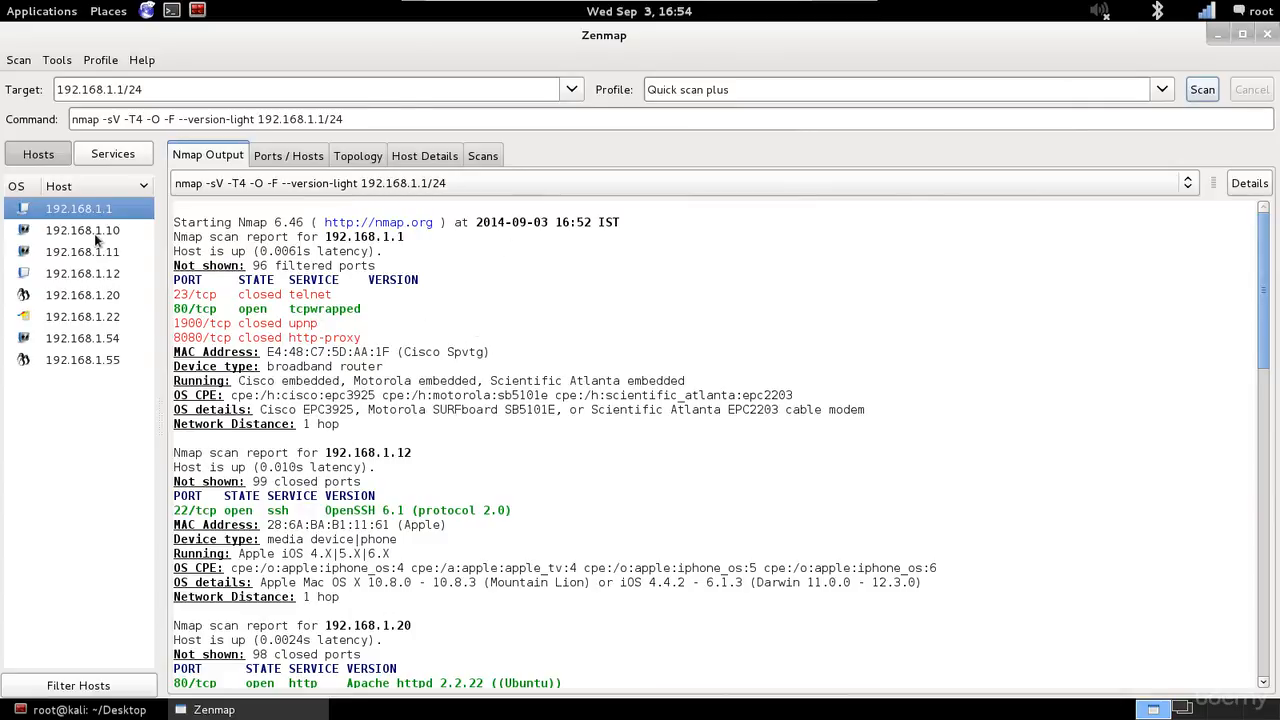
left_click(69, 359)
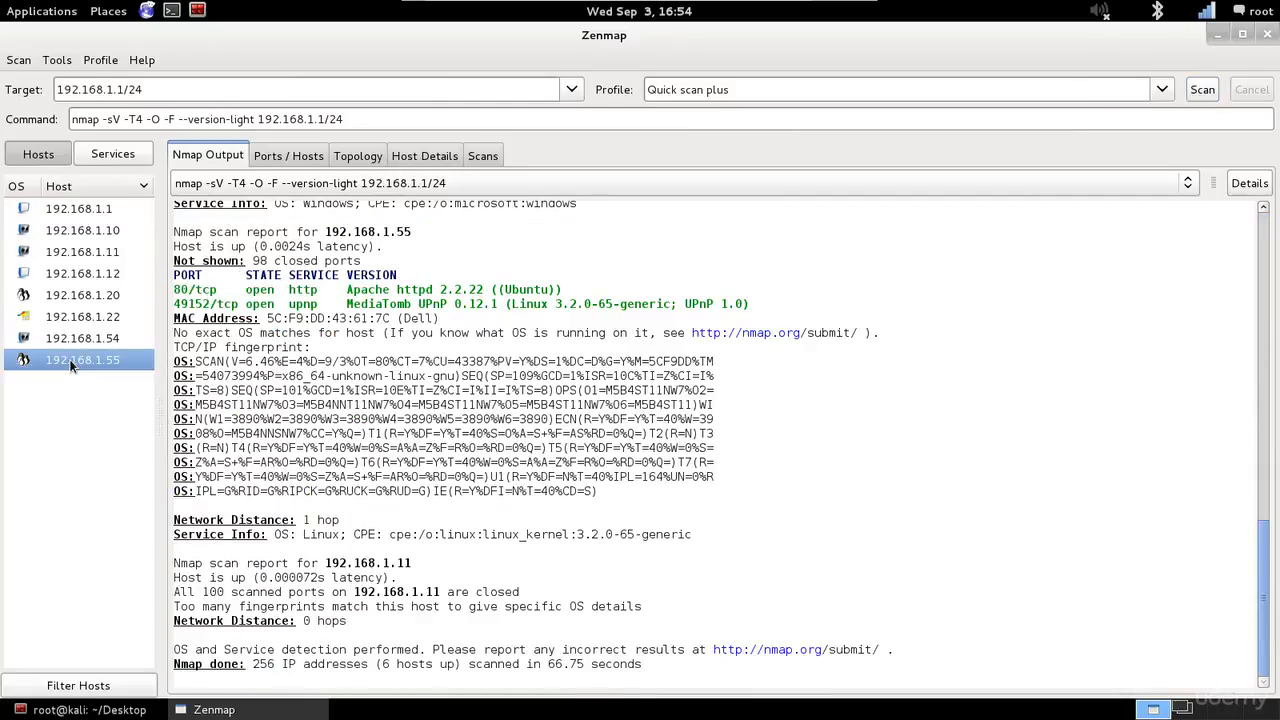
left_click(55, 297)
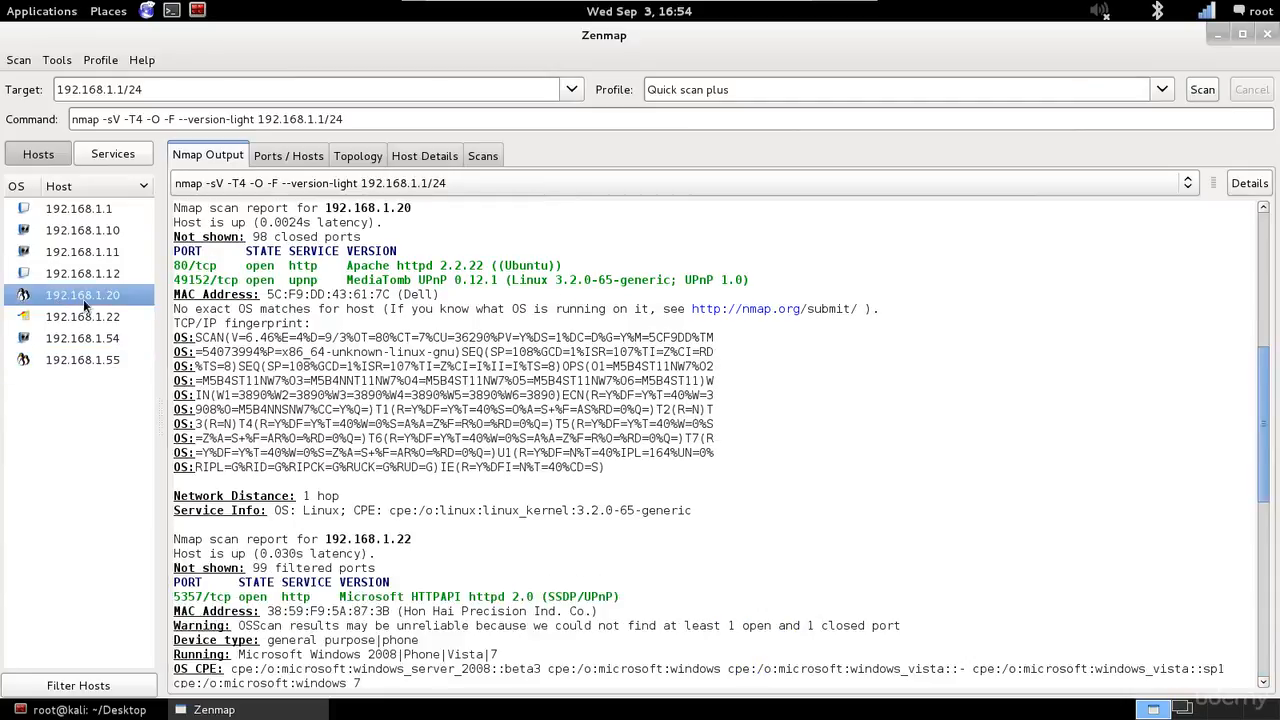
left_click(62, 215)
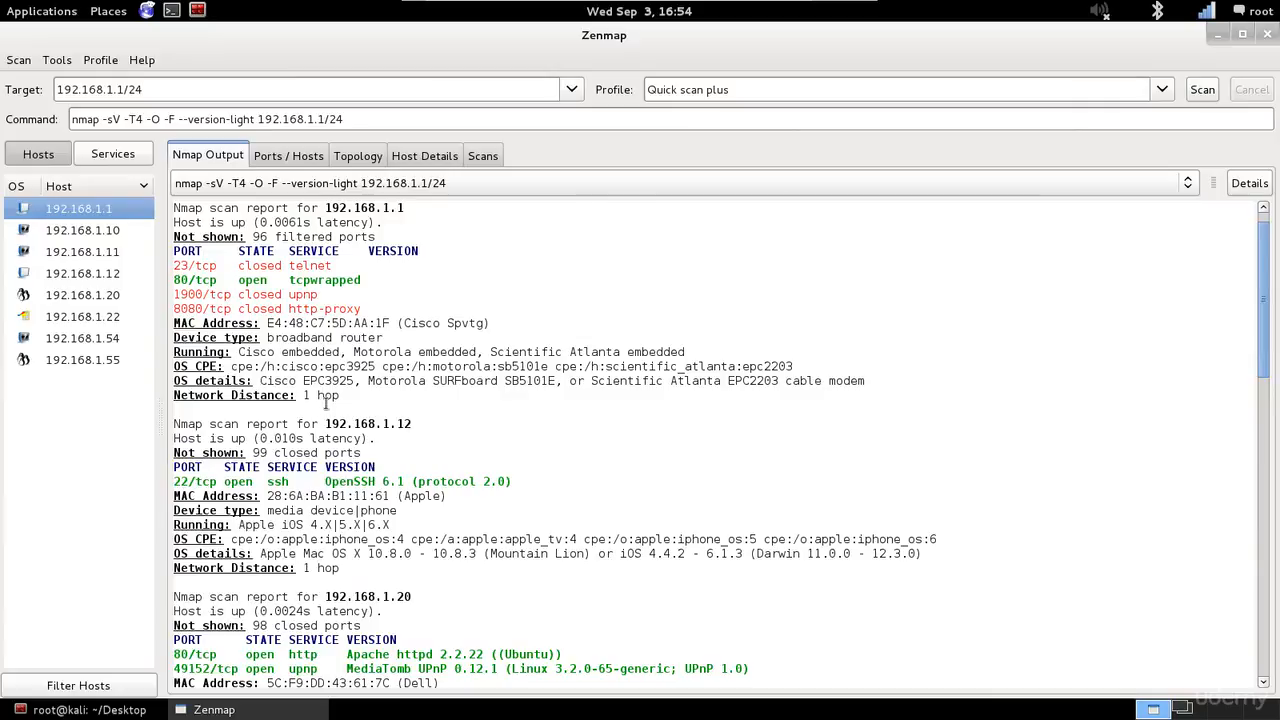
- Examine the open port, service and service version reported for host 192.168.1.12 in the Quick scan plus output
scroll(372, 414, "down", 3)
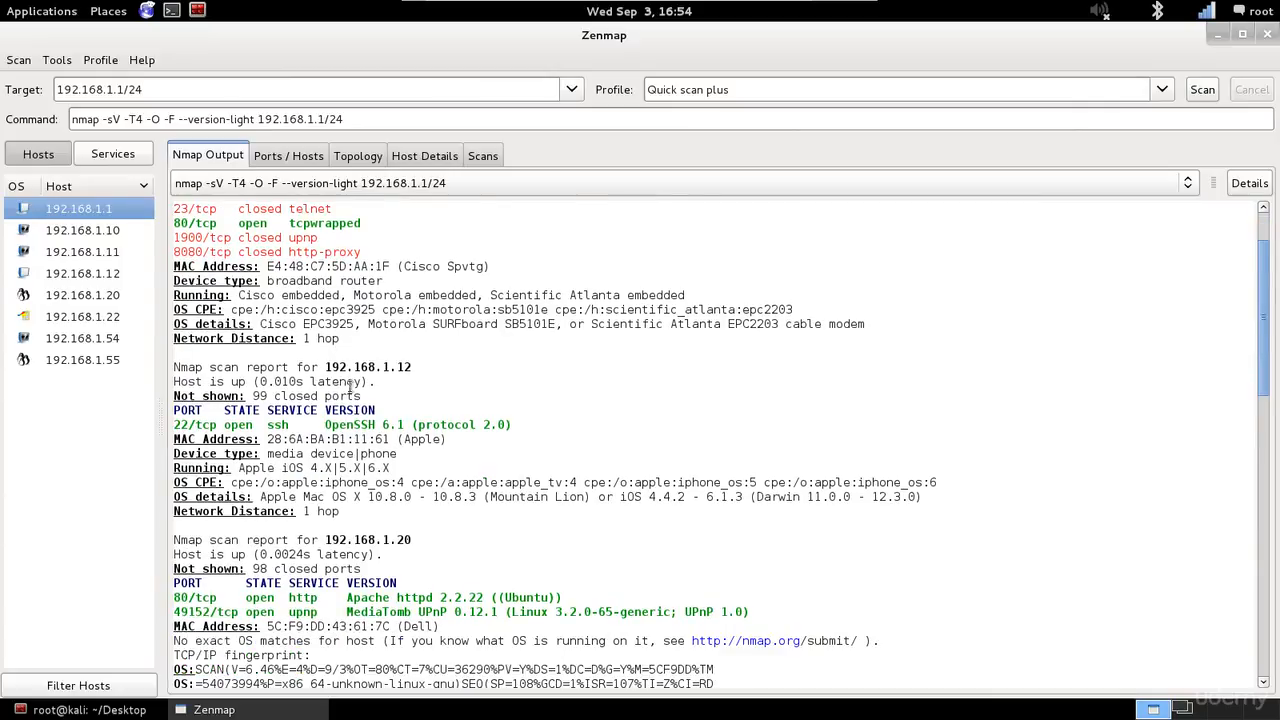
scroll(432, 440, "down", 1)
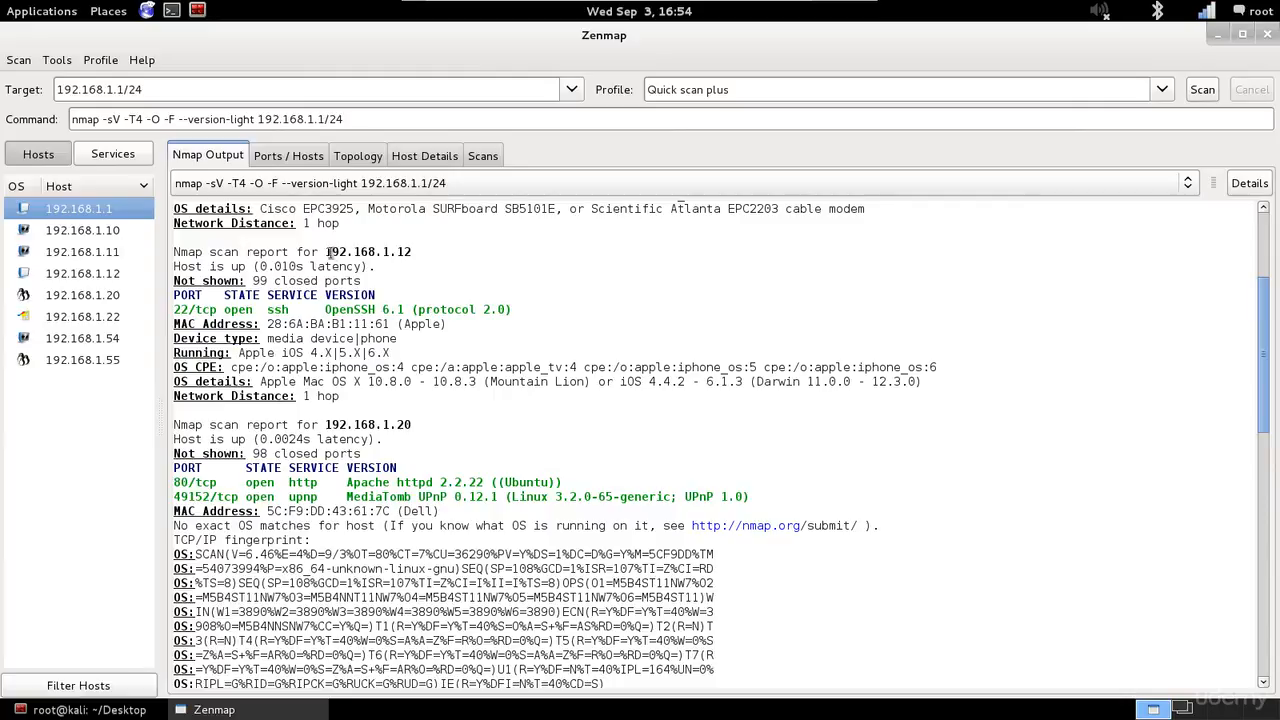
left_click_drag(324, 252, 418, 254)
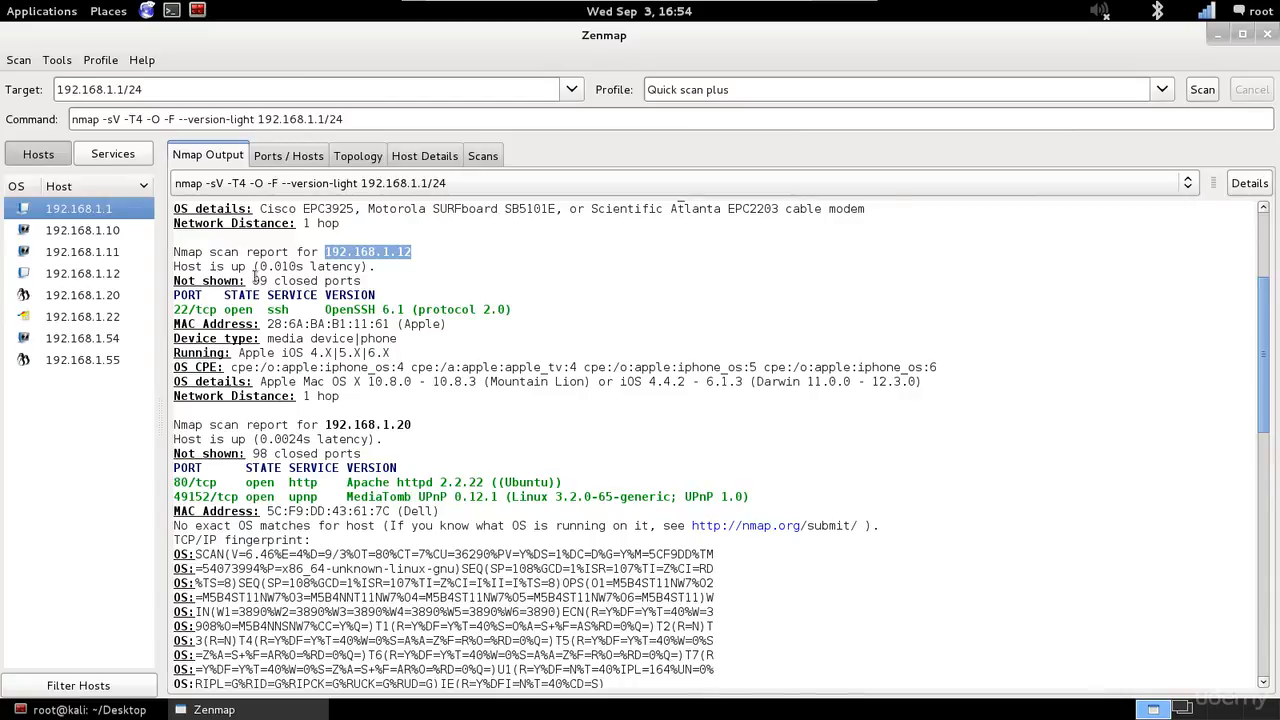
scroll(323, 331, "down", 1)
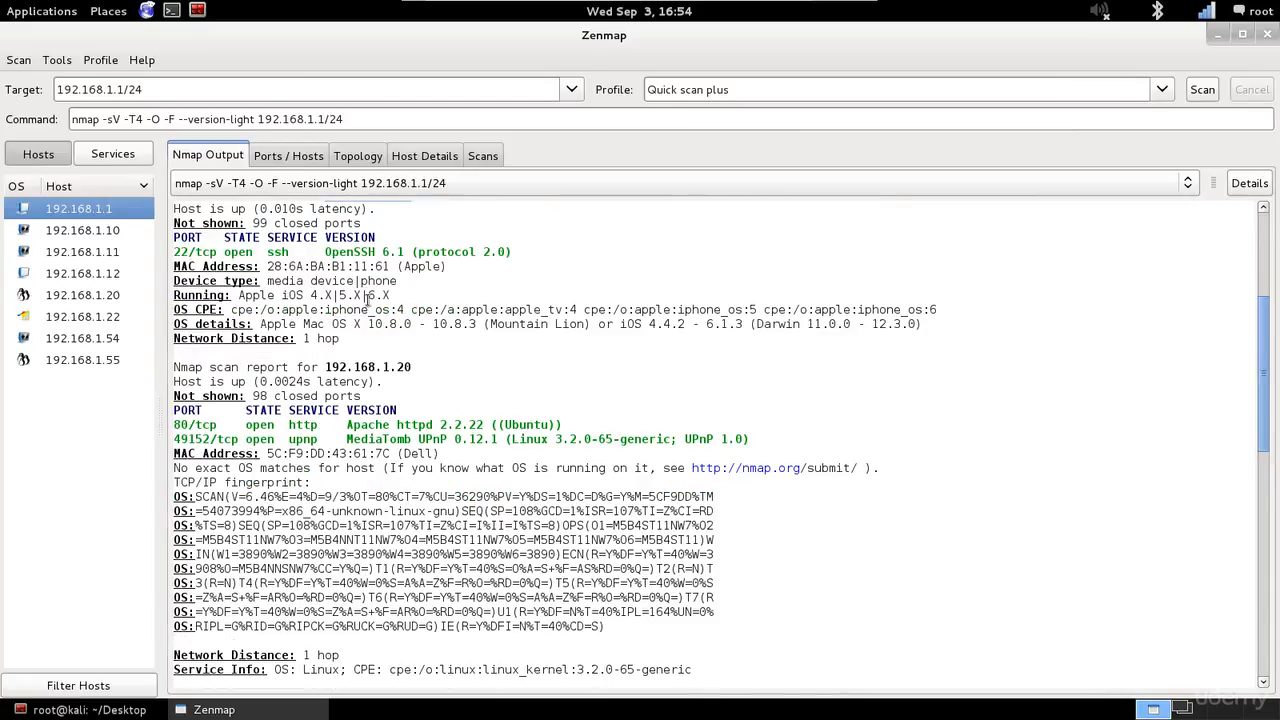
left_click_drag(189, 251, 289, 251)
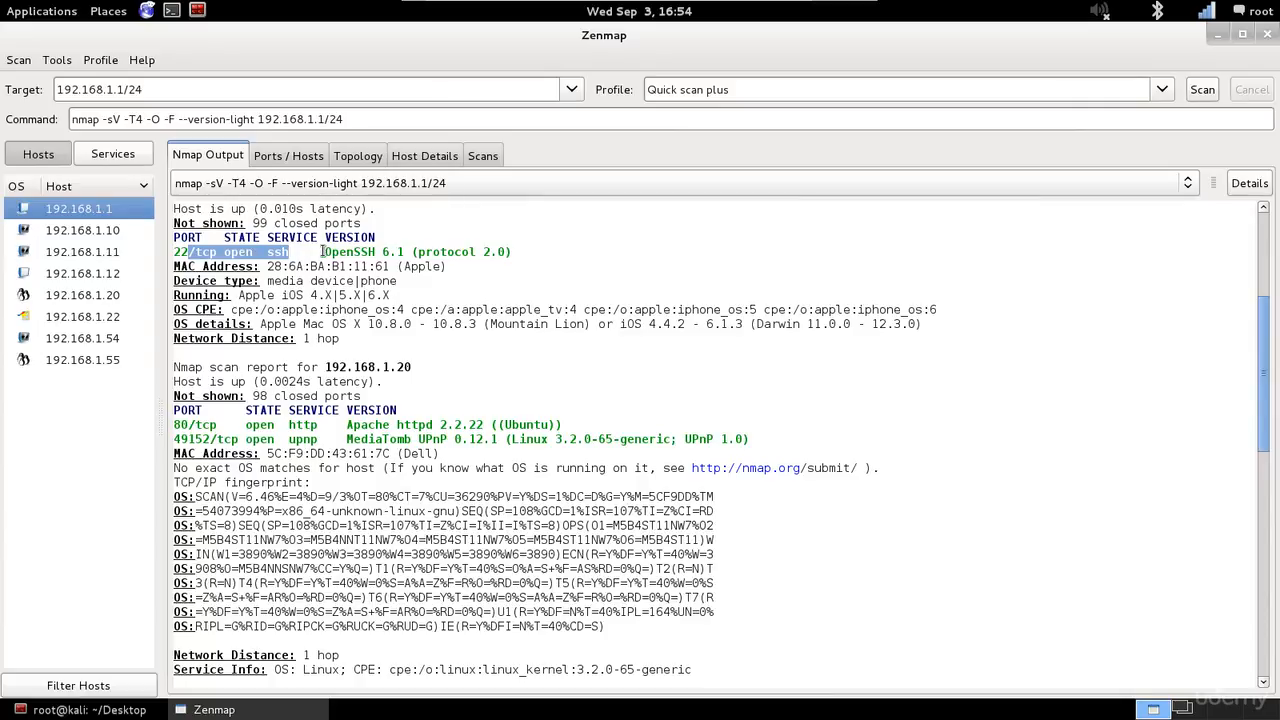
left_click_drag(322, 251, 515, 253)
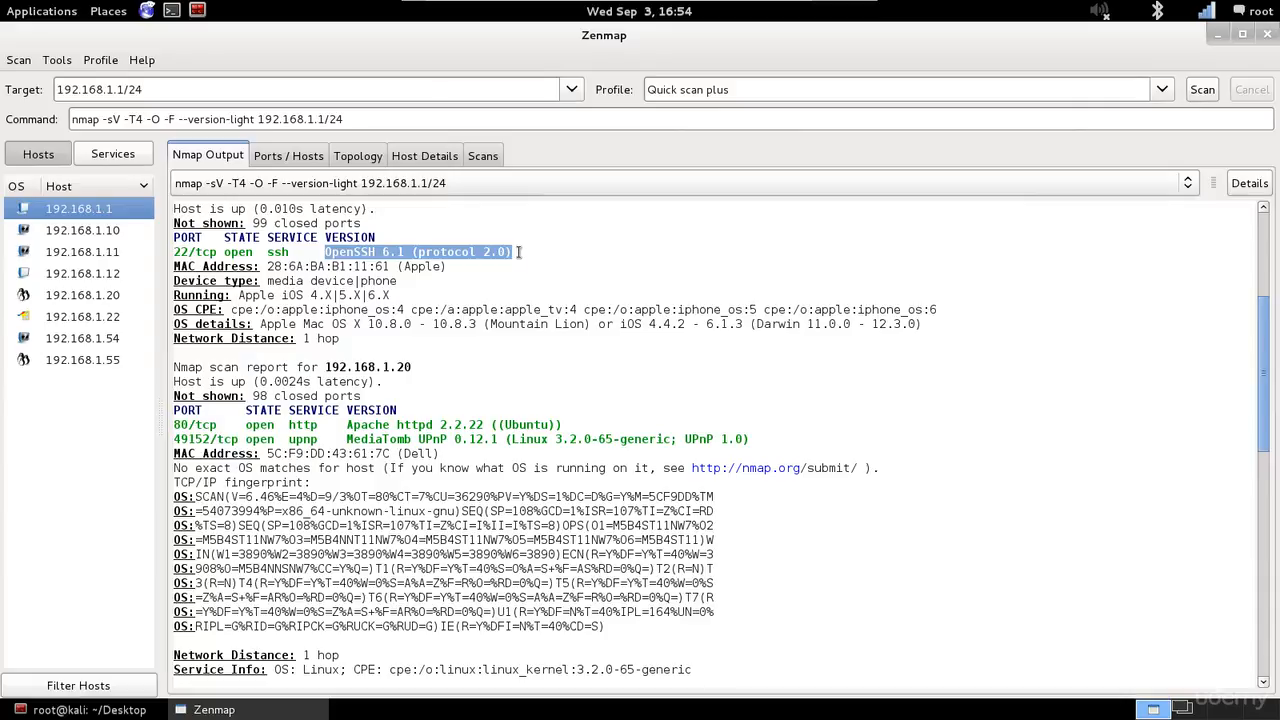
left_click(381, 252)
left_click_drag(404, 252, 323, 252)
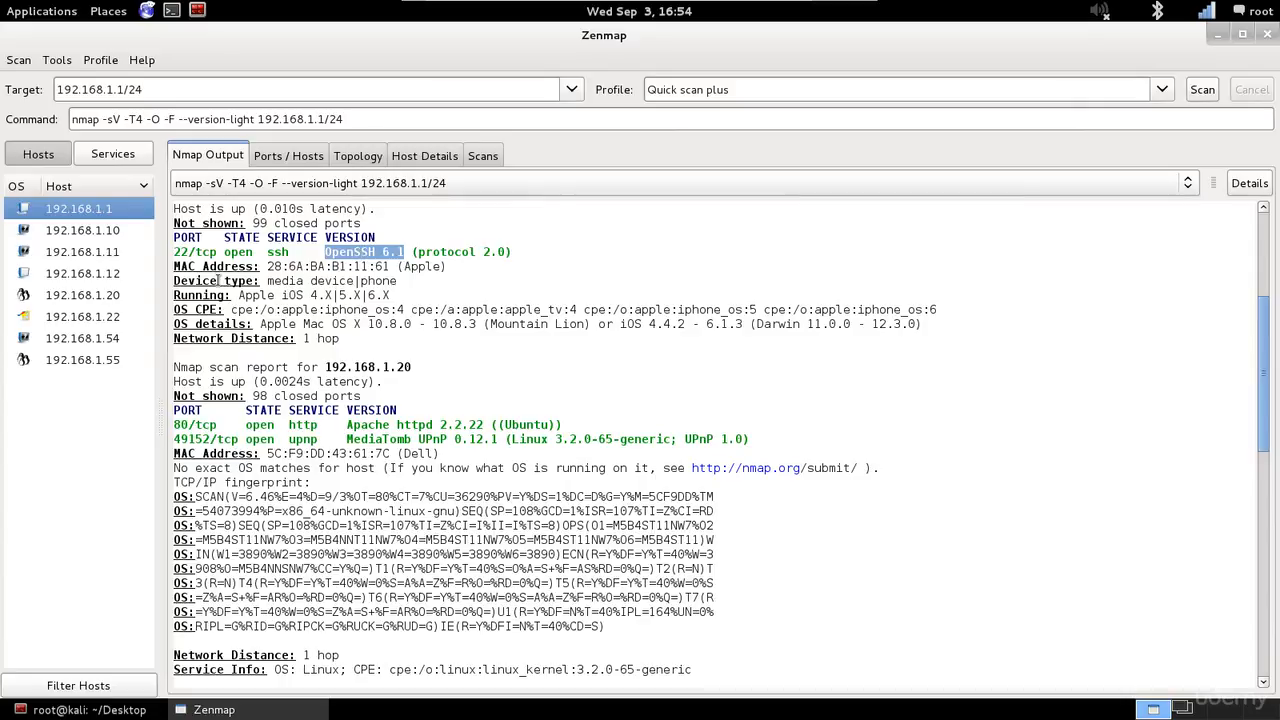
- Examine the device type and running operating system versions reported for host 192.168.1.12
left_click_drag(399, 284, 266, 283)
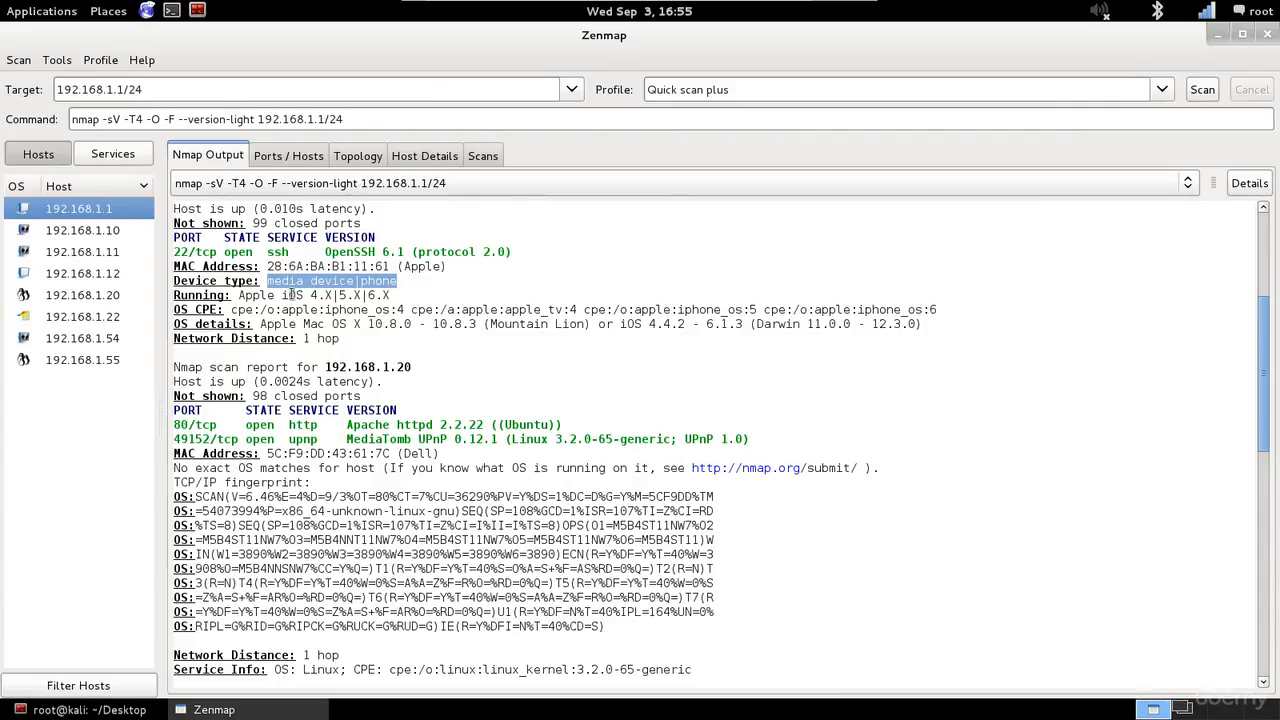
left_click_drag(267, 295, 400, 294)
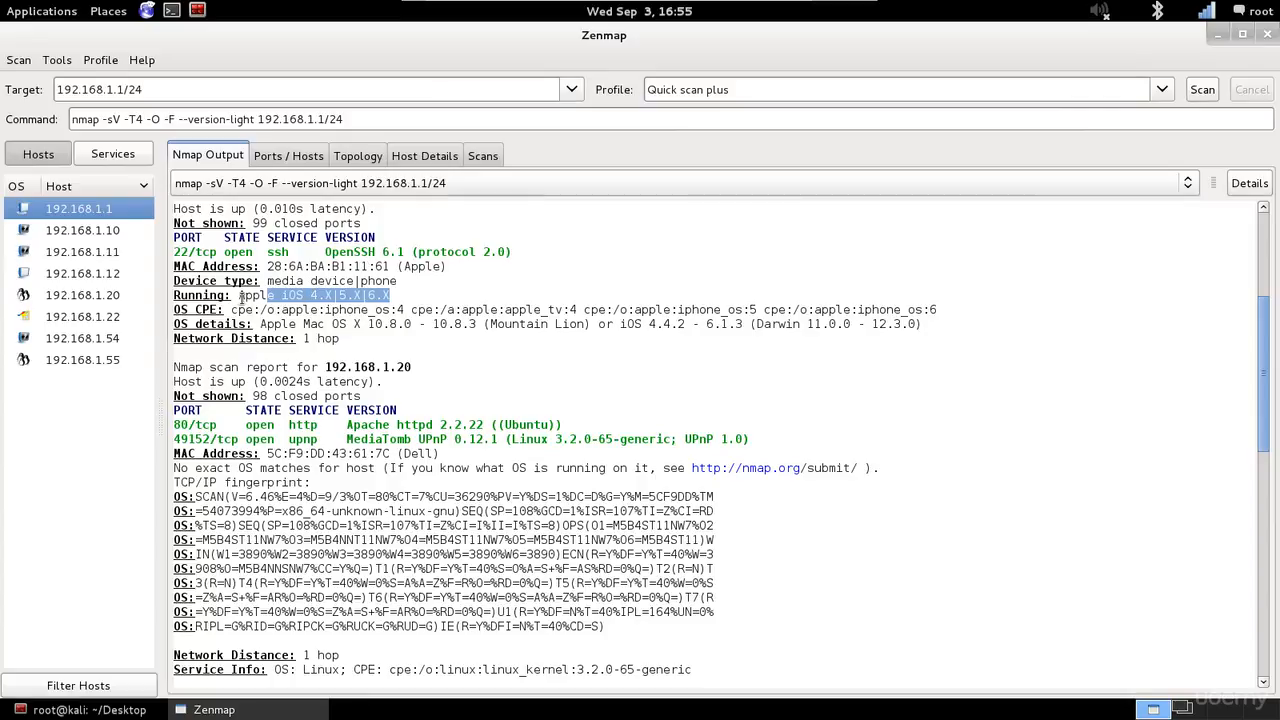
left_click_drag(238, 295, 420, 295)
left_click(312, 307)
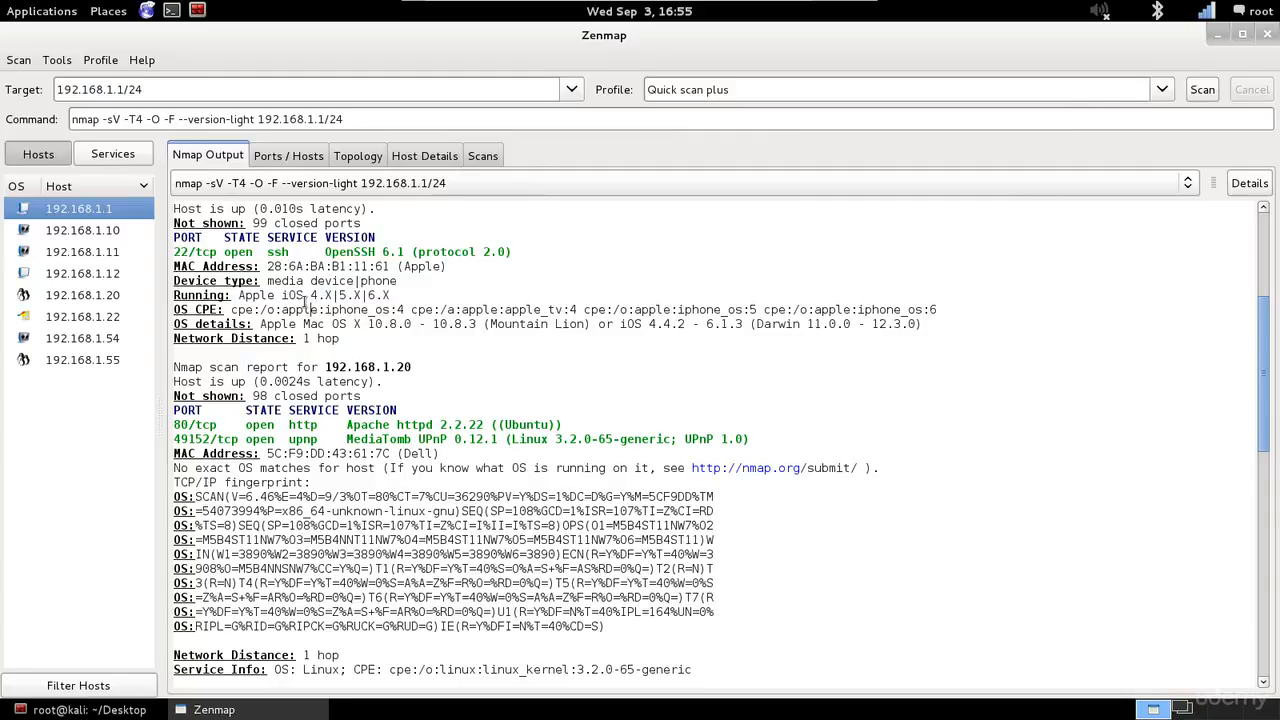
left_click_drag(303, 296, 402, 296)
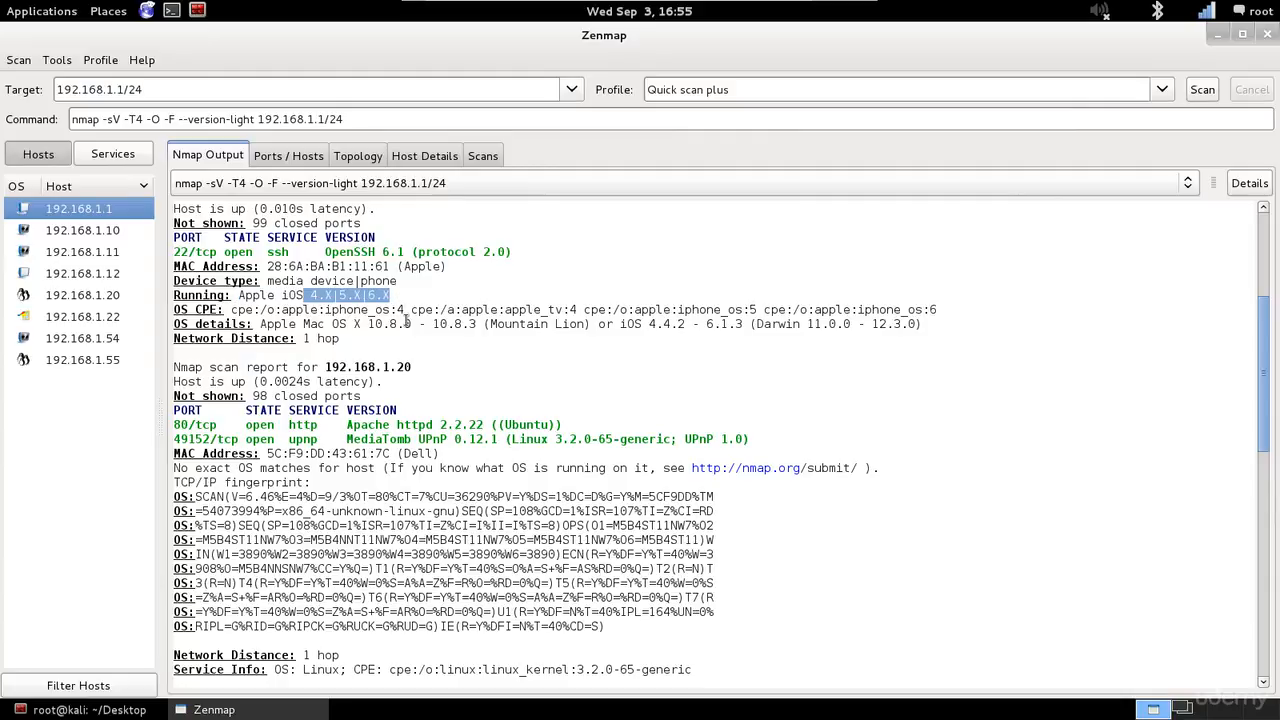
- Examine the open ports, service versions and MAC address vendor reported for host 192.168.1.20
scroll(474, 446, "down", 1)
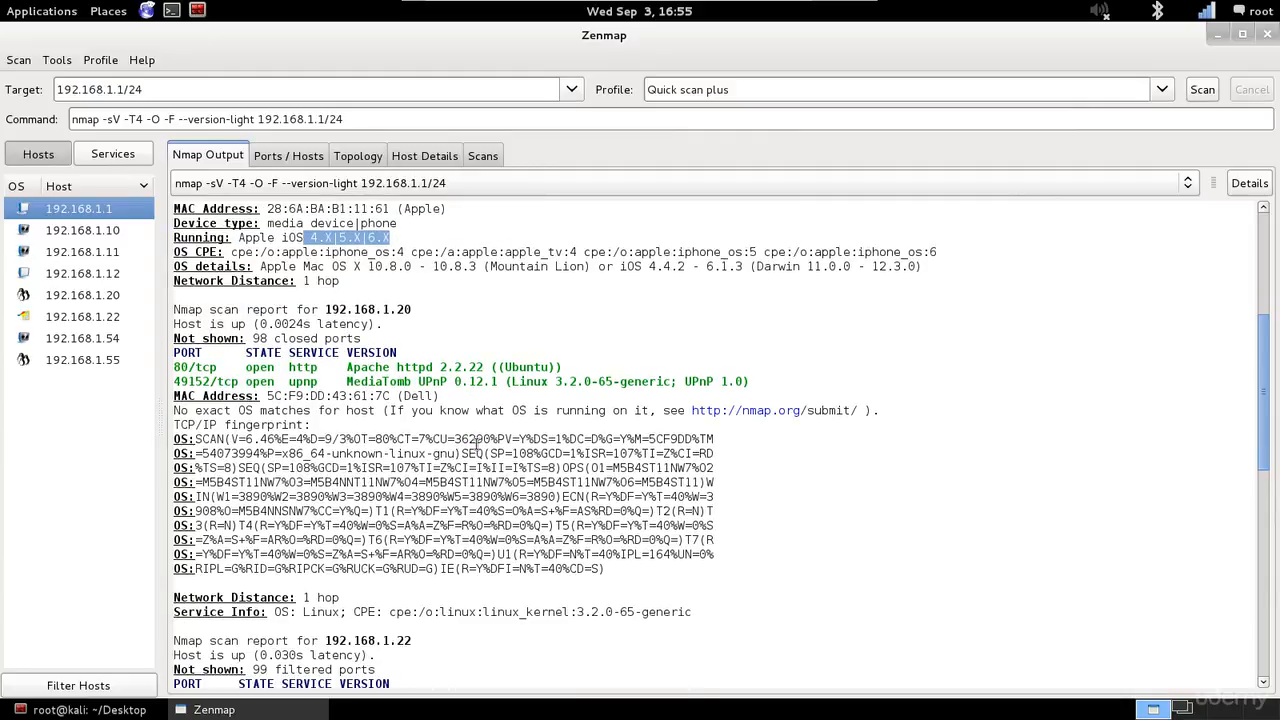
scroll(482, 420, "down", 1)
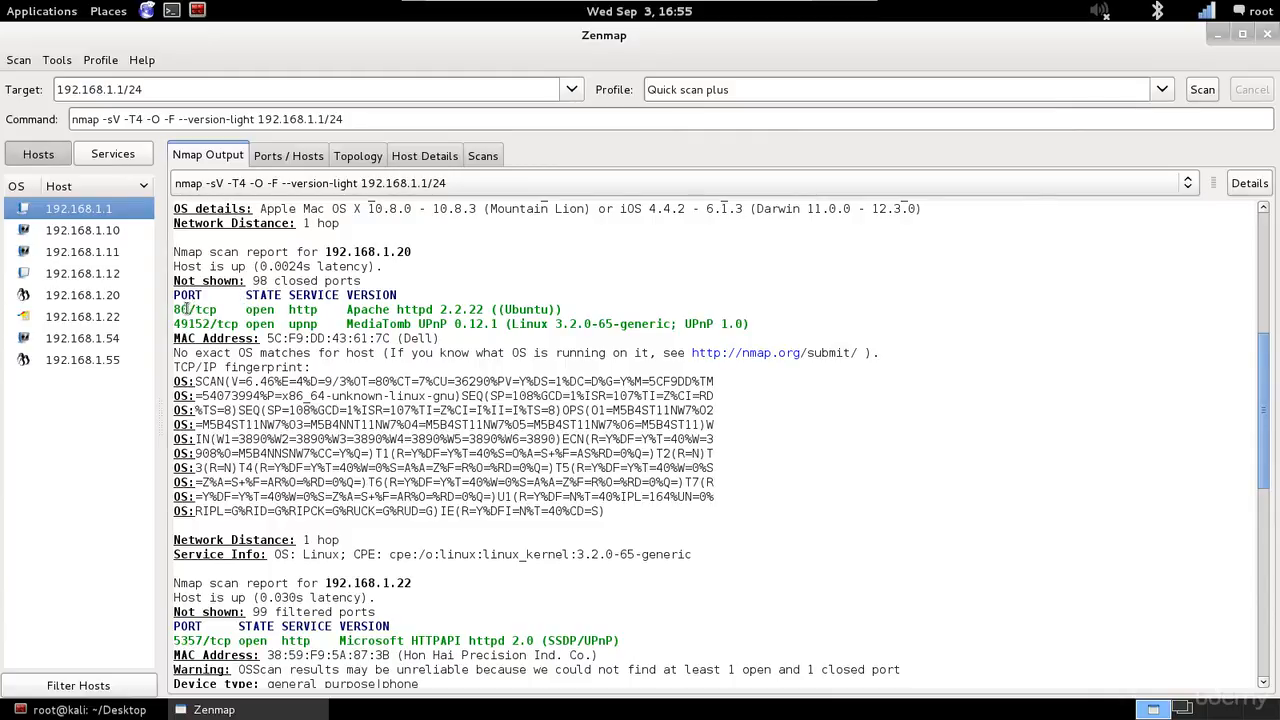
double_click(191, 326)
double_click(302, 310)
left_click_drag(345, 310, 490, 312)
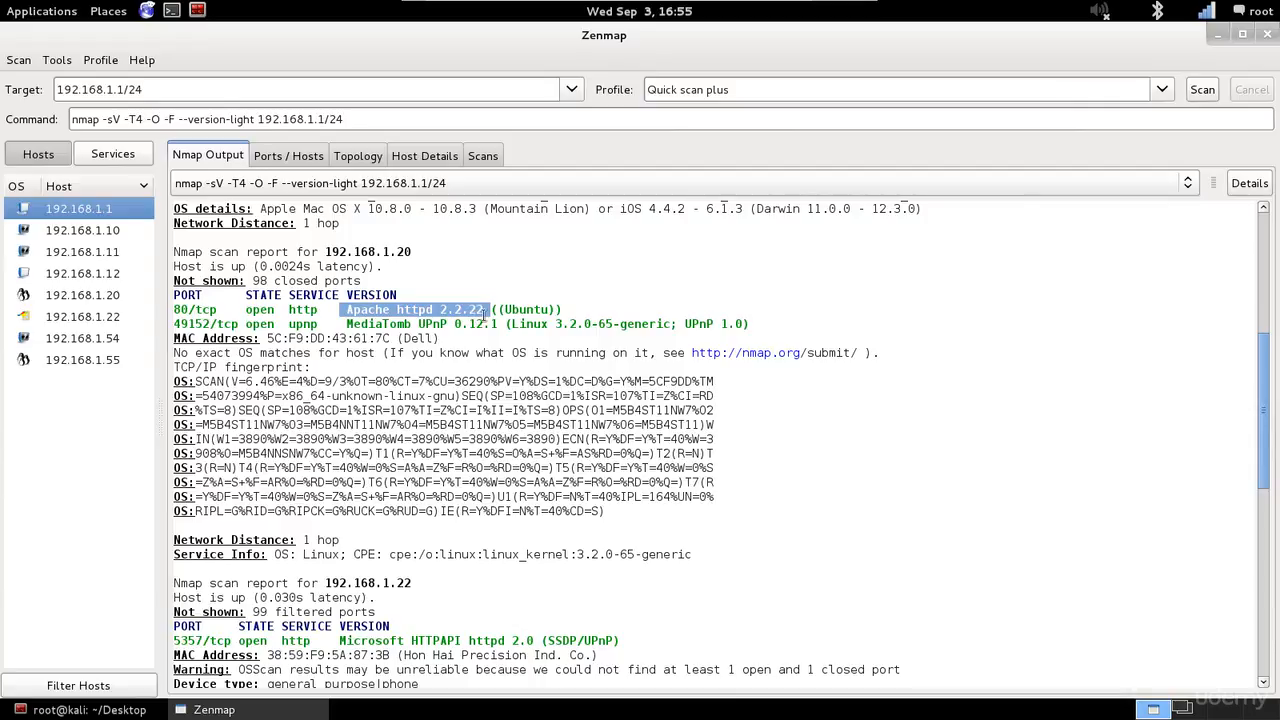
left_click_drag(562, 310, 495, 312)
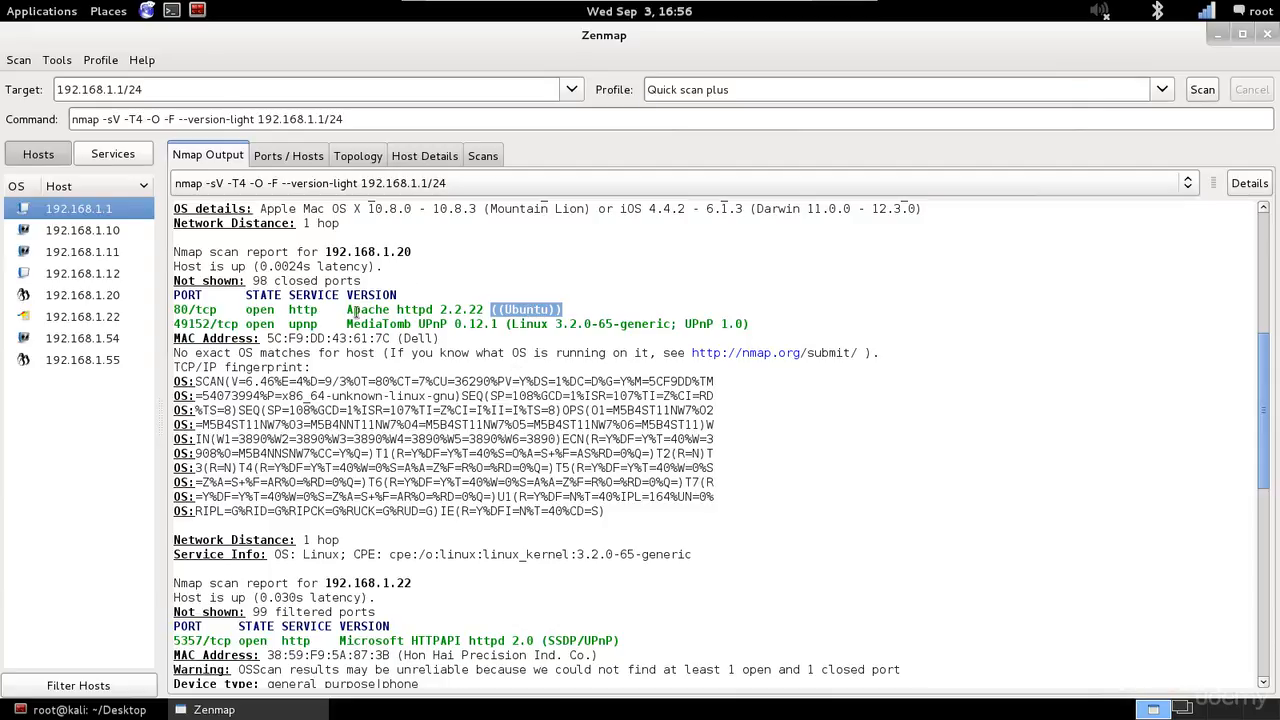
left_click_drag(347, 310, 485, 310)
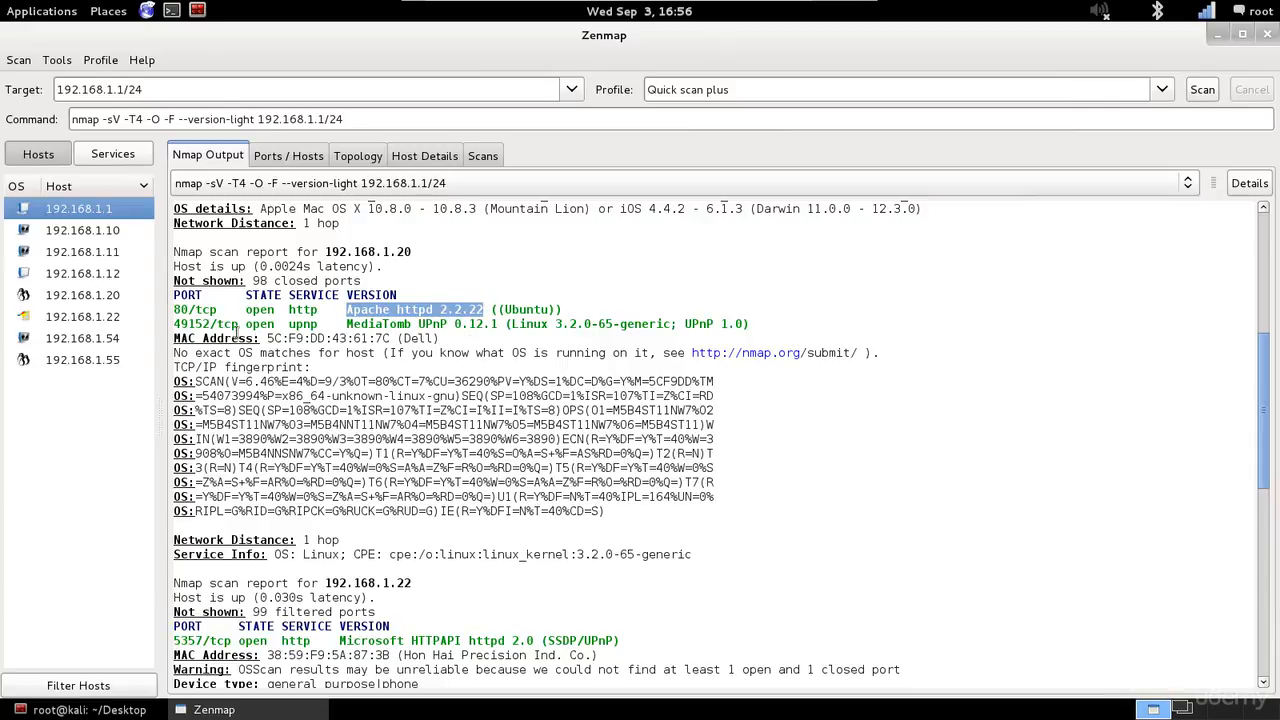
left_click_drag(173, 324, 504, 329)
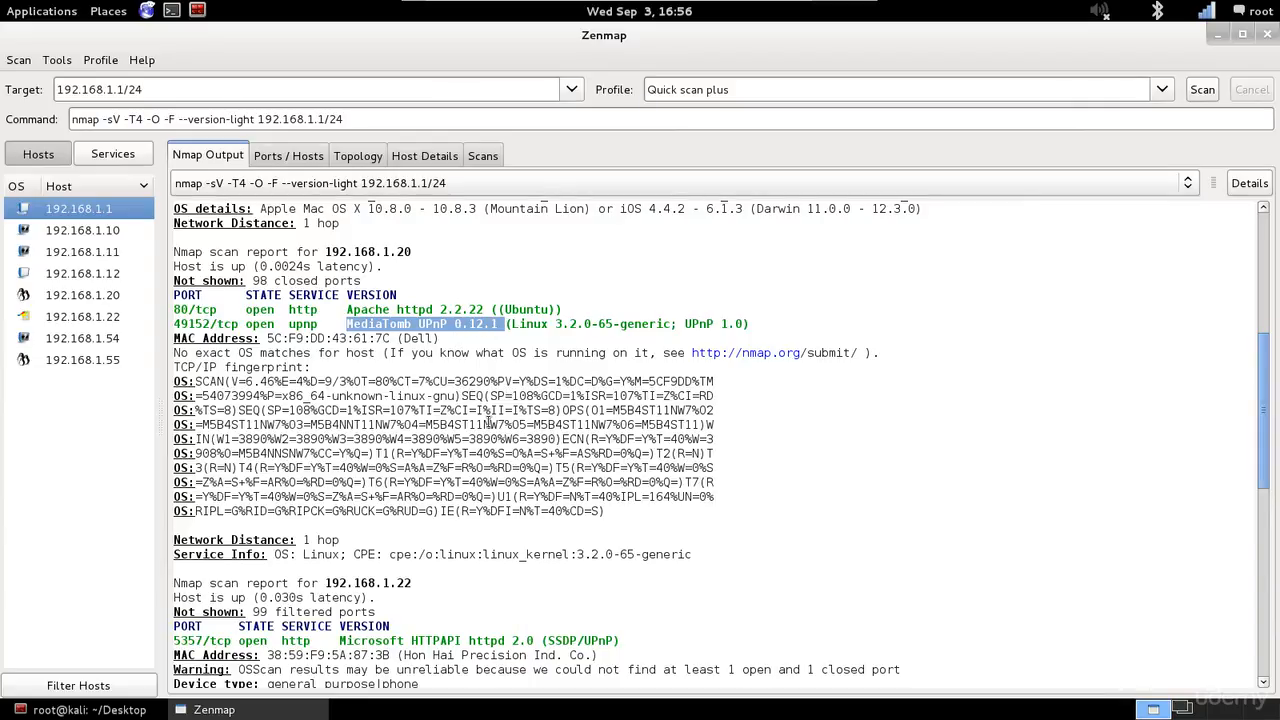
left_click_drag(382, 340, 444, 339)
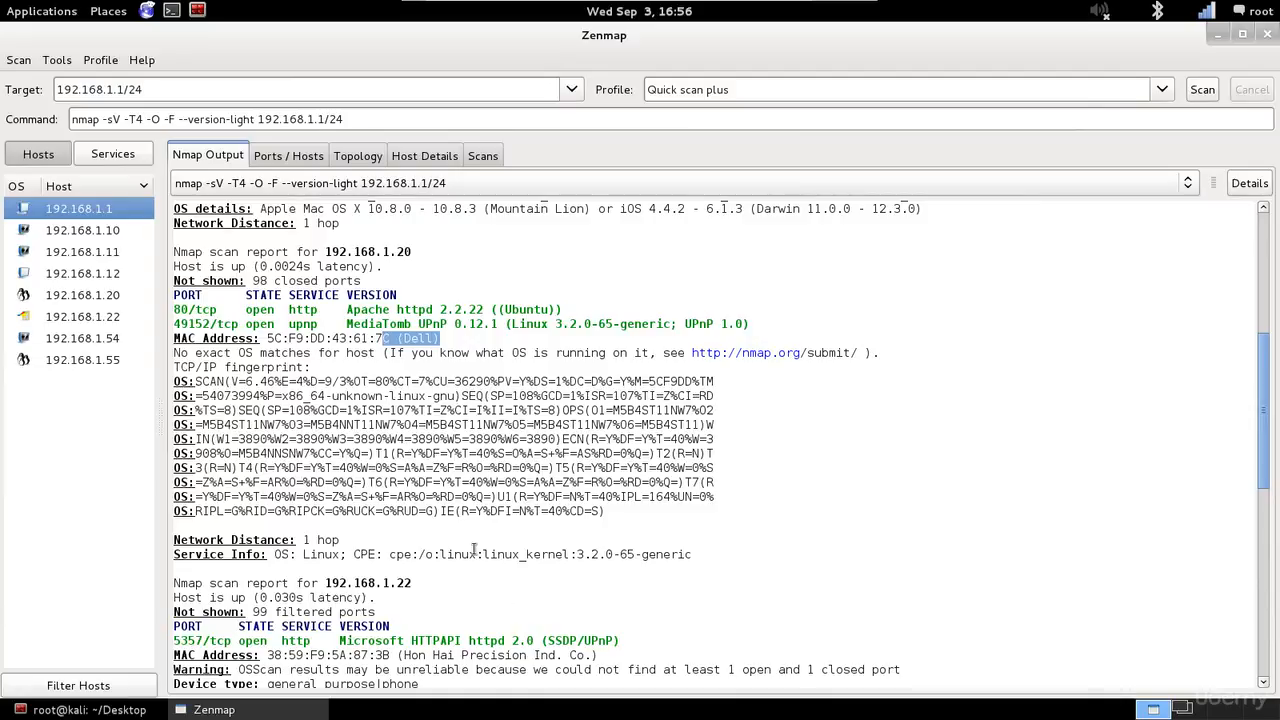
- Examine the open port number and the service version reported for host 192.168.1.22
scroll(474, 552, "down", 3)
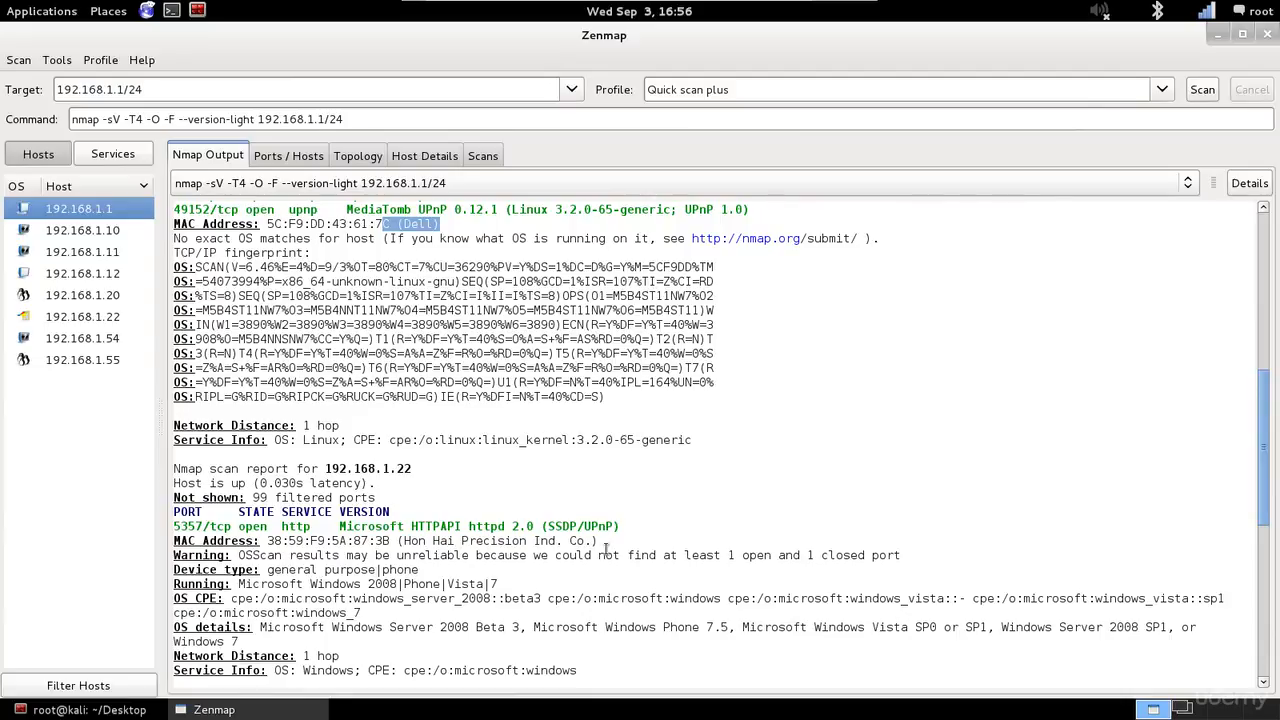
scroll(607, 550, "down", 2)
scroll(615, 545, "down", 1)
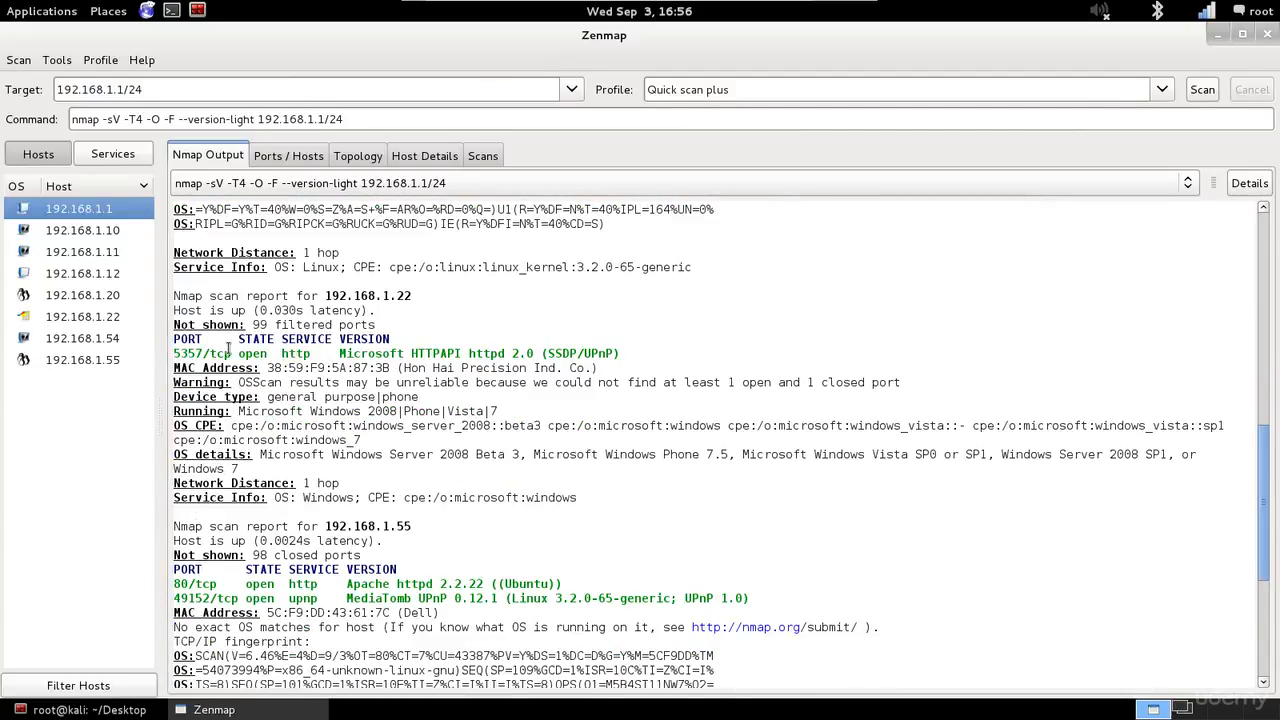
left_click_drag(330, 352, 465, 360)
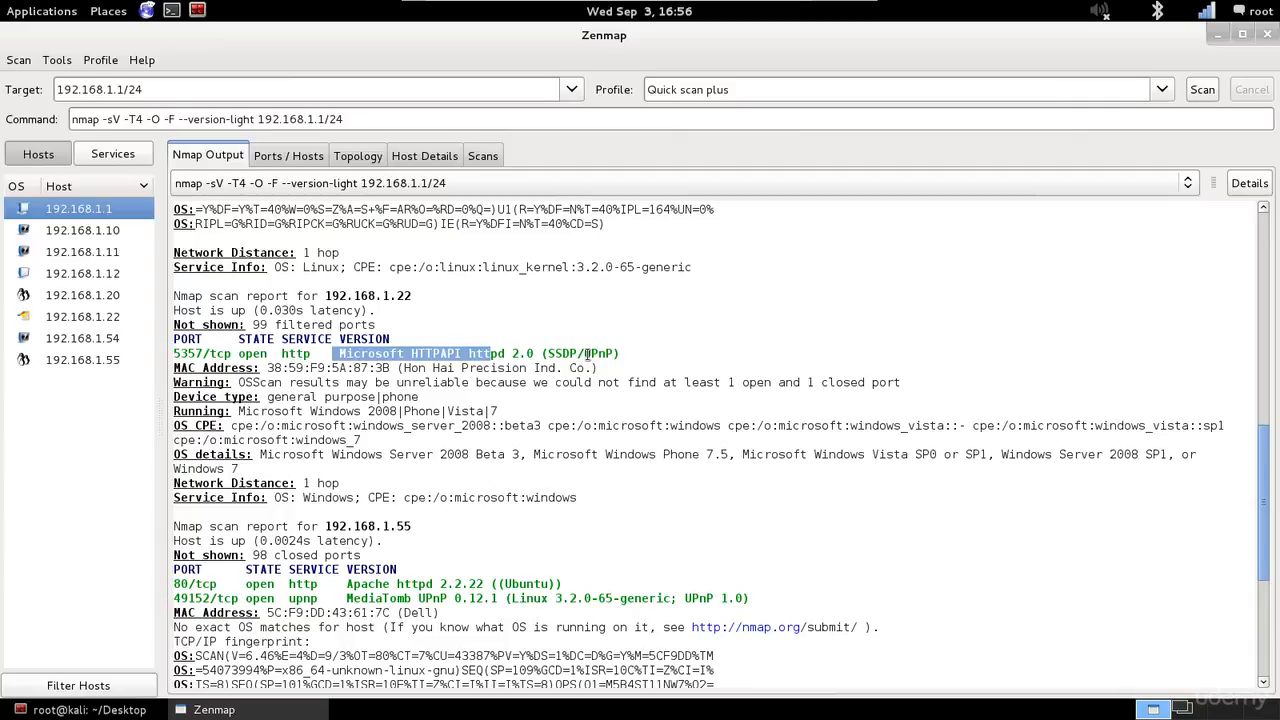
scroll(657, 413, "down", 2)
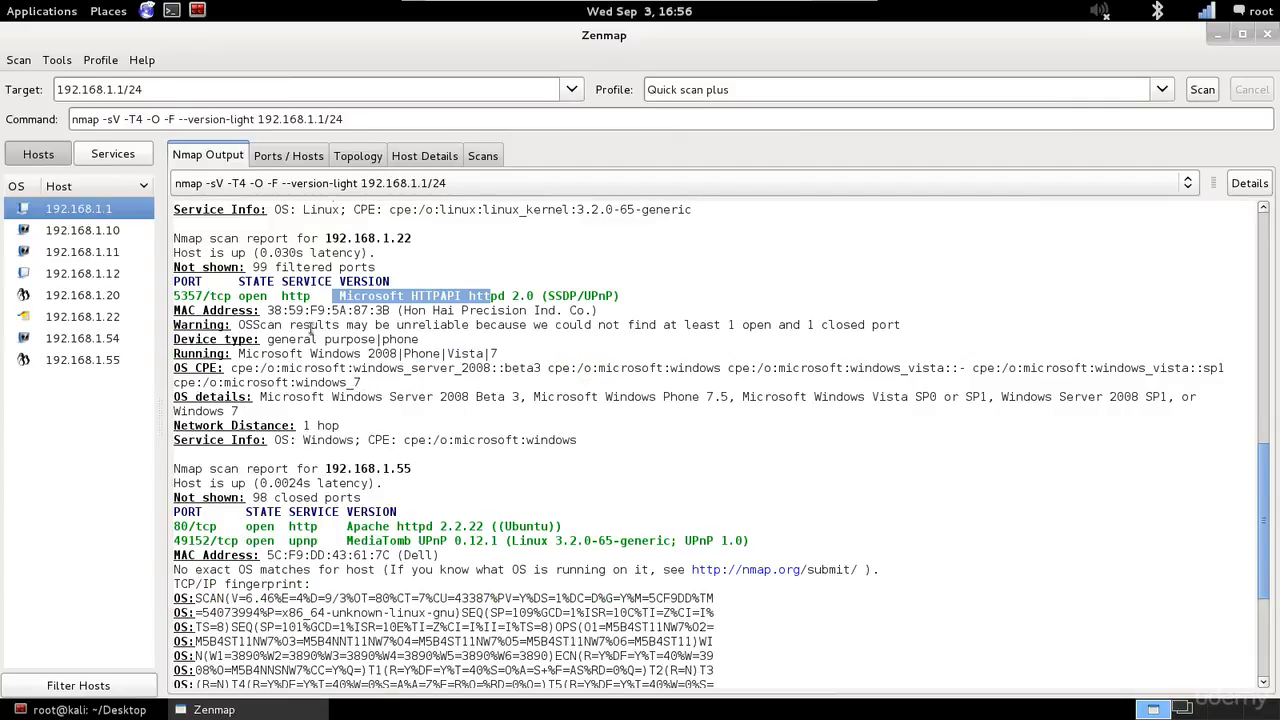
double_click(197, 298)
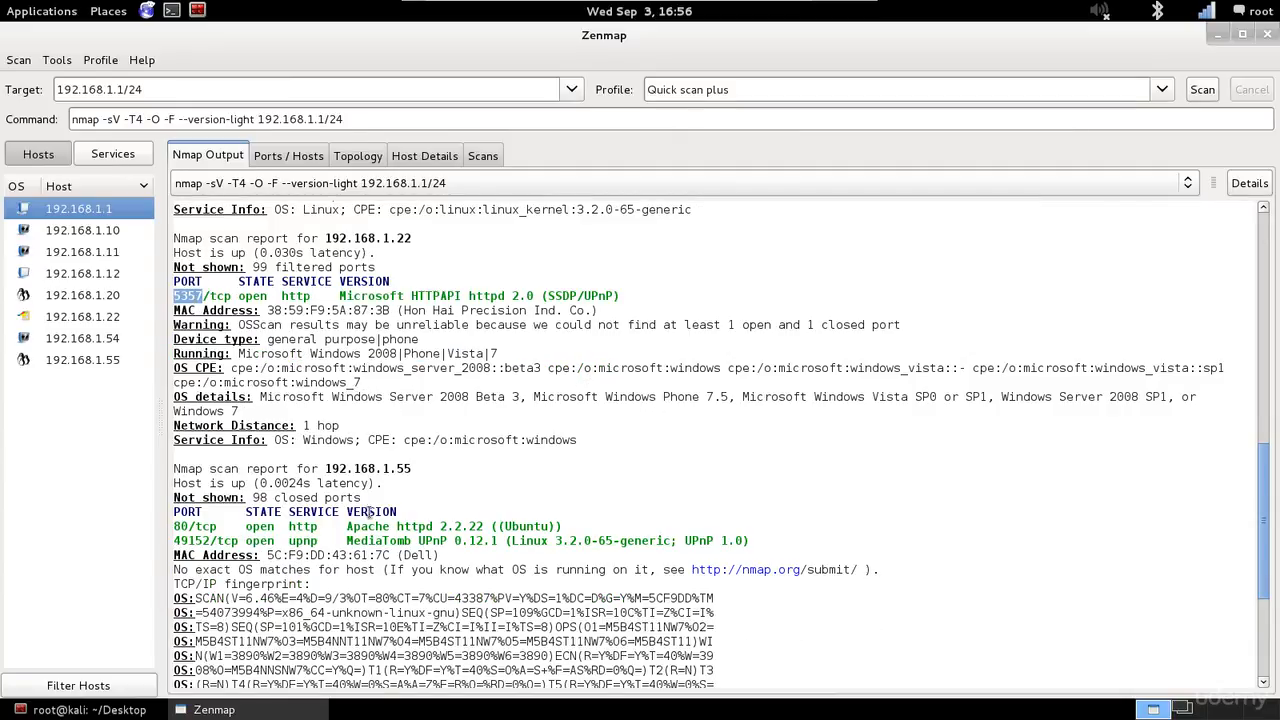
- Group the results by service and view the hosts offering http and those offering ssh
left_click(112, 156)
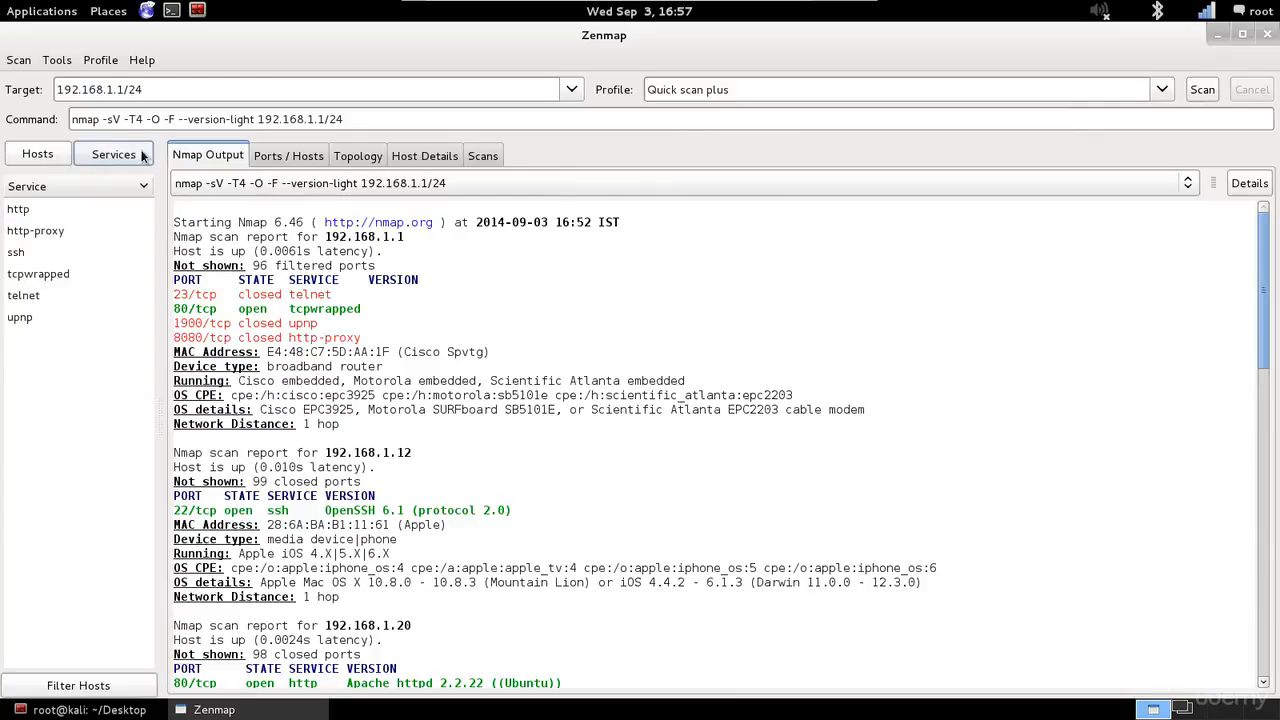
left_click(36, 212)
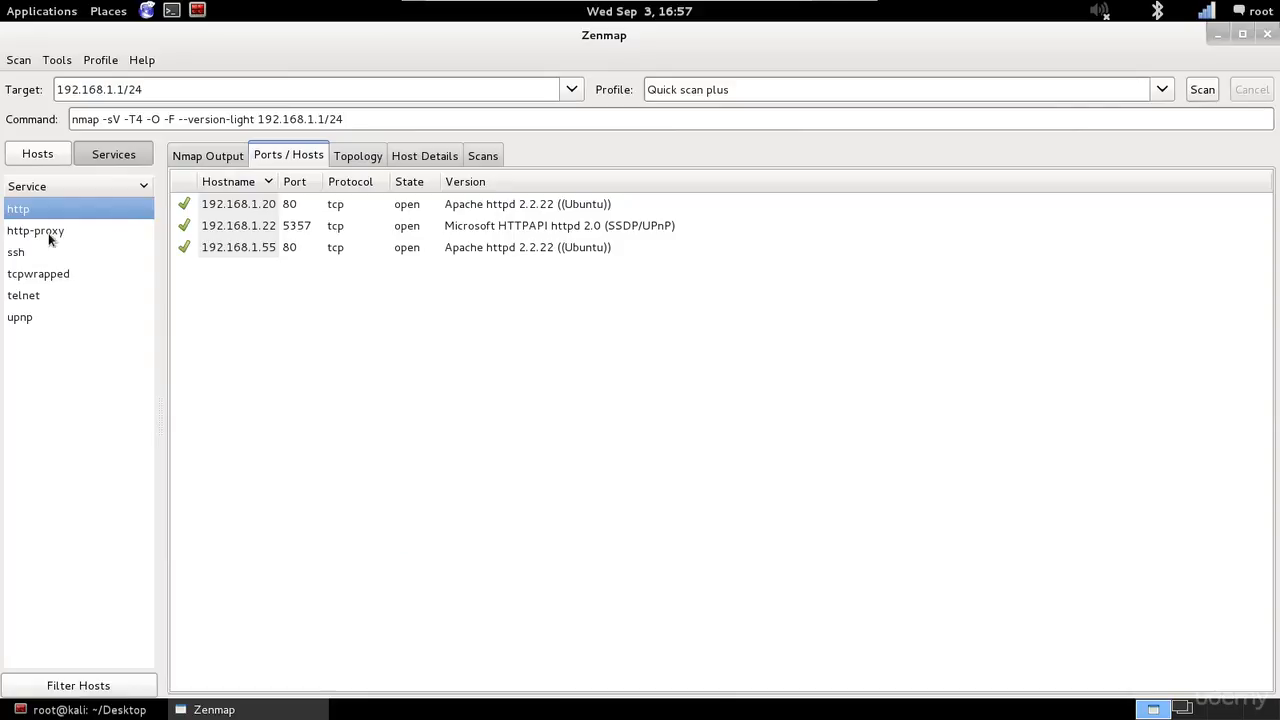
left_click(37, 251)
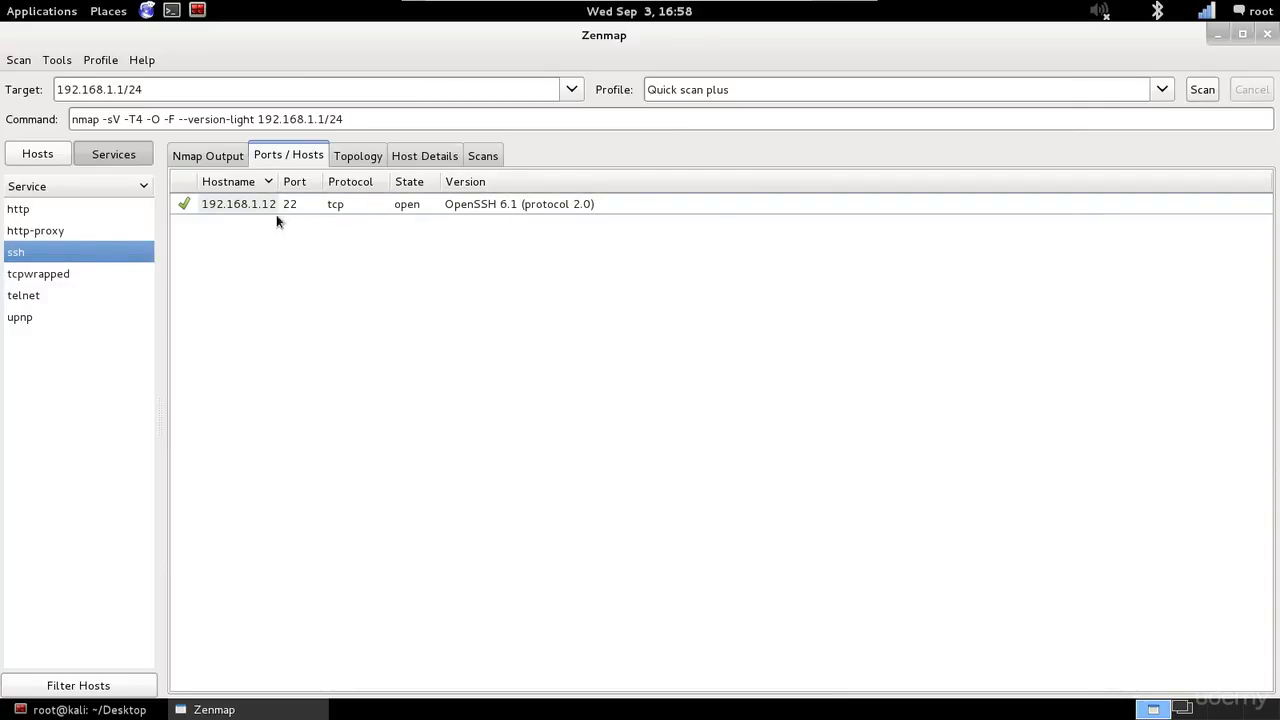
- Return to the host list and view the ports of hosts 192.168.1.20 and 192.168.1.1
left_click(38, 154)
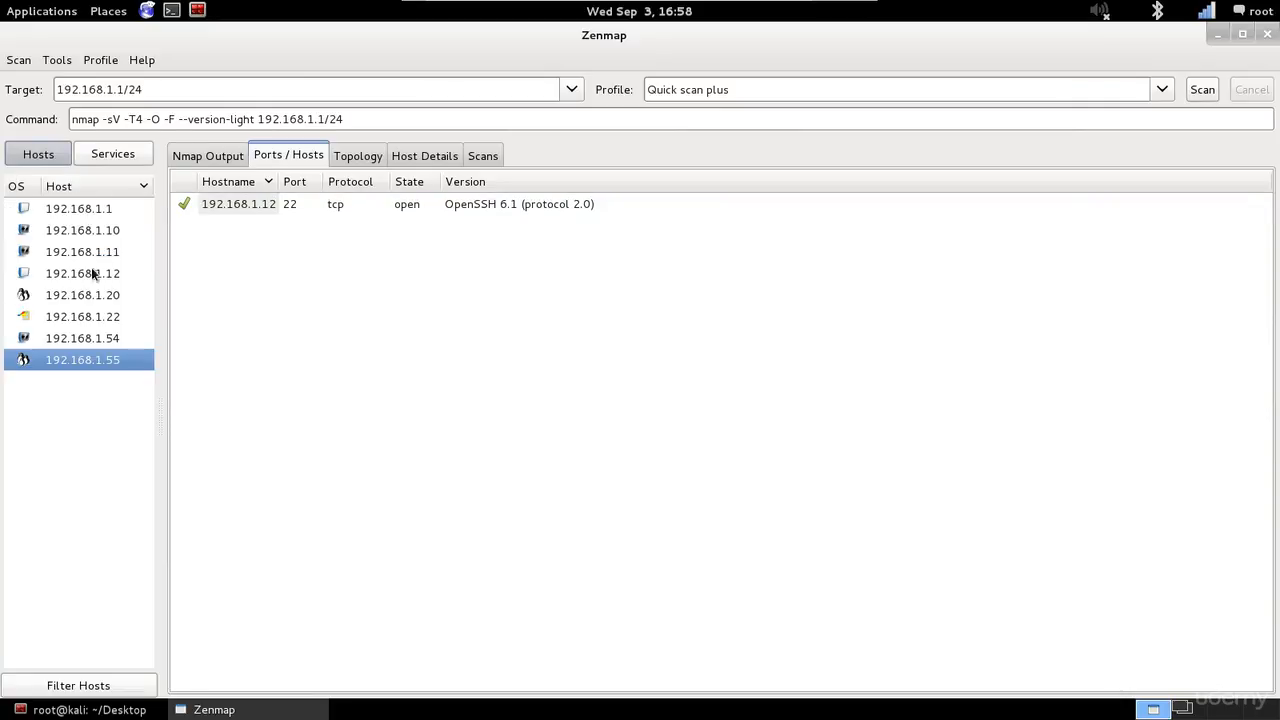
left_click(60, 294)
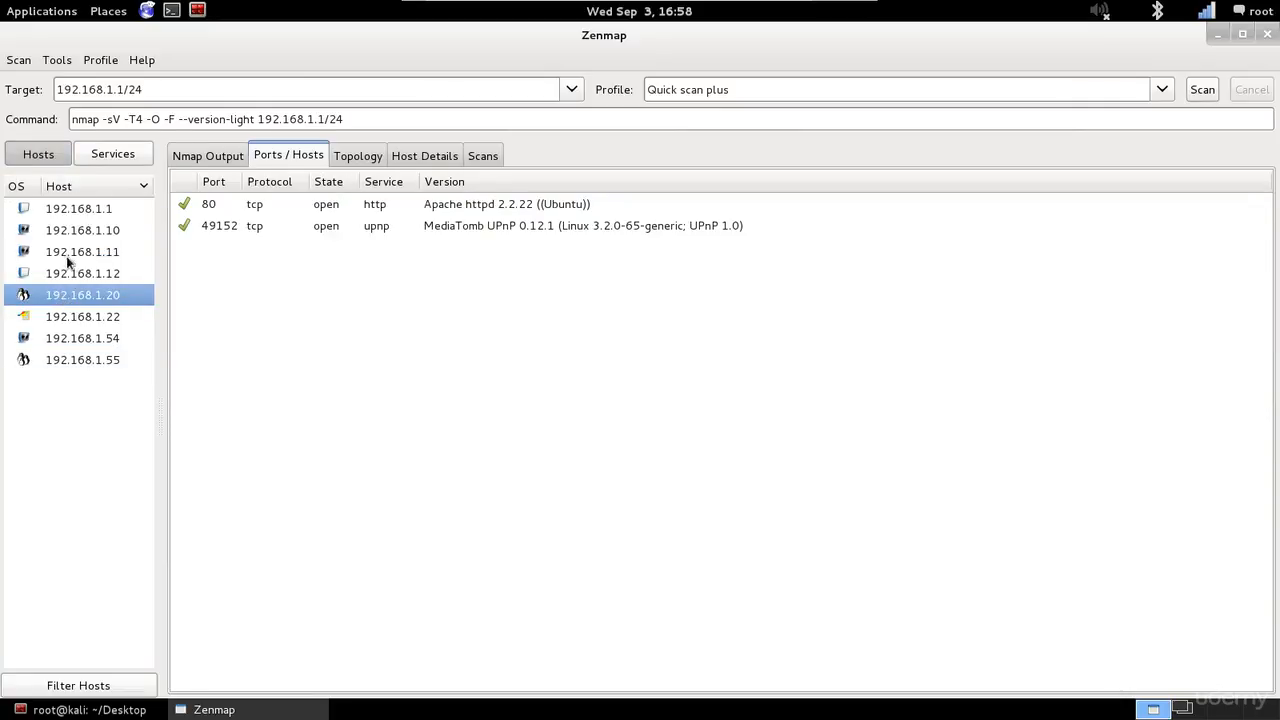
left_click(66, 211)
- View the ports of host 192.168.1.12 and check its device type in the full Nmap output
left_click(68, 273)
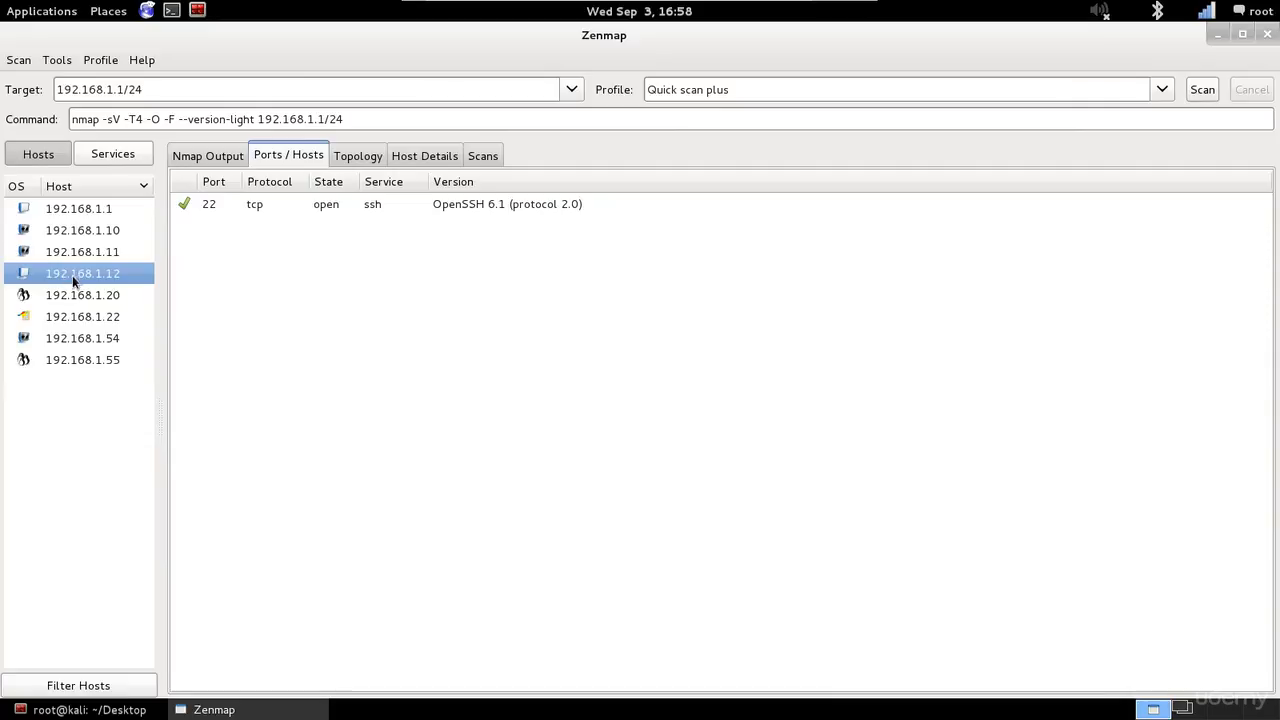
left_click(224, 158)
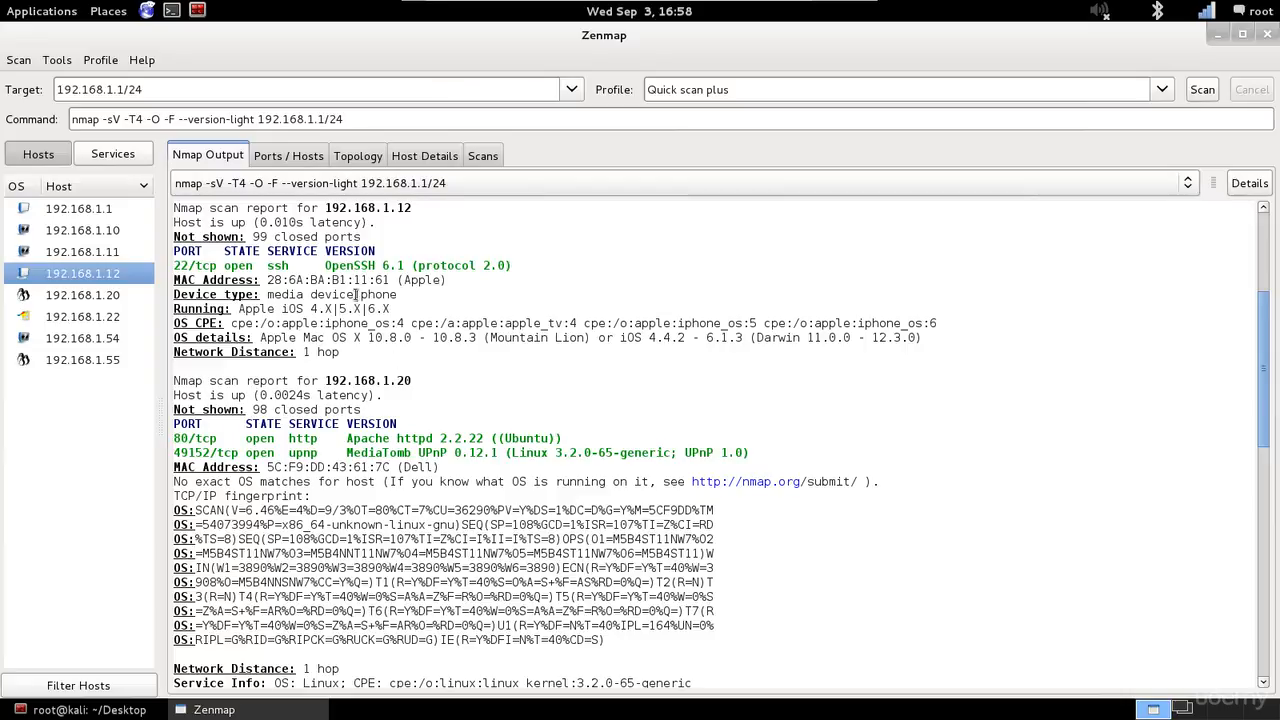
left_click_drag(405, 281, 256, 295)
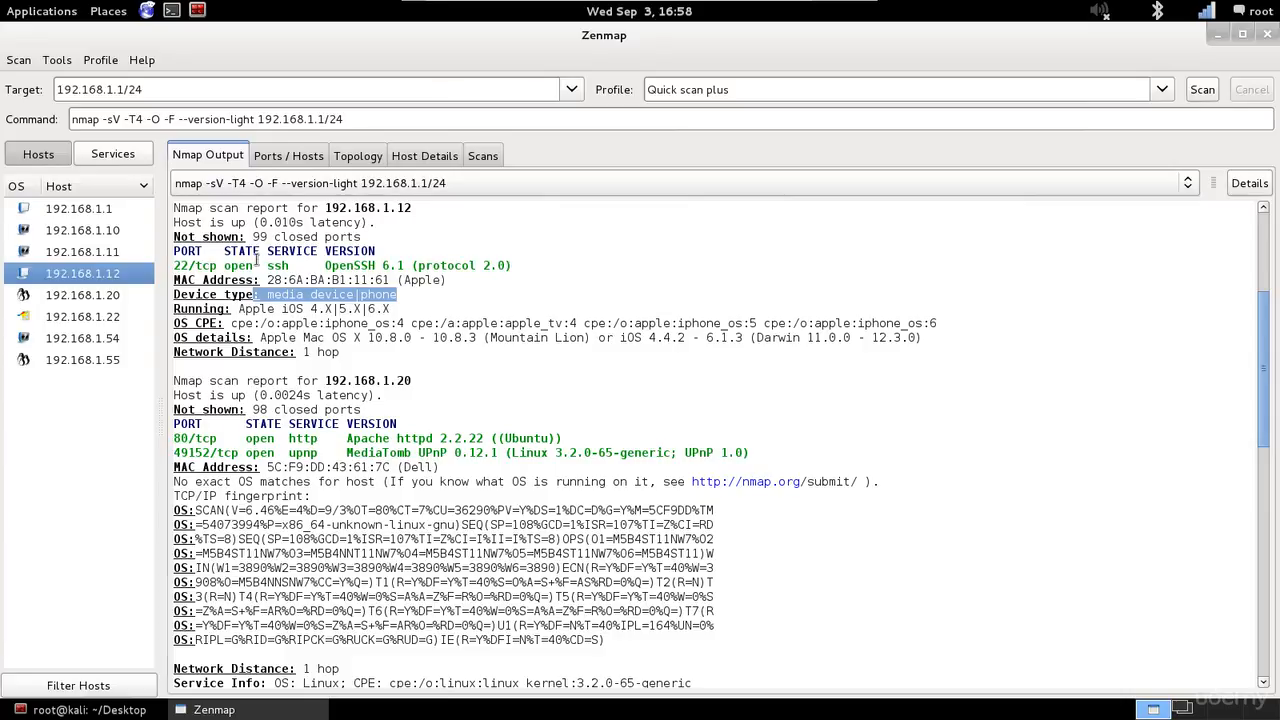
left_click_drag(189, 266, 173, 266)
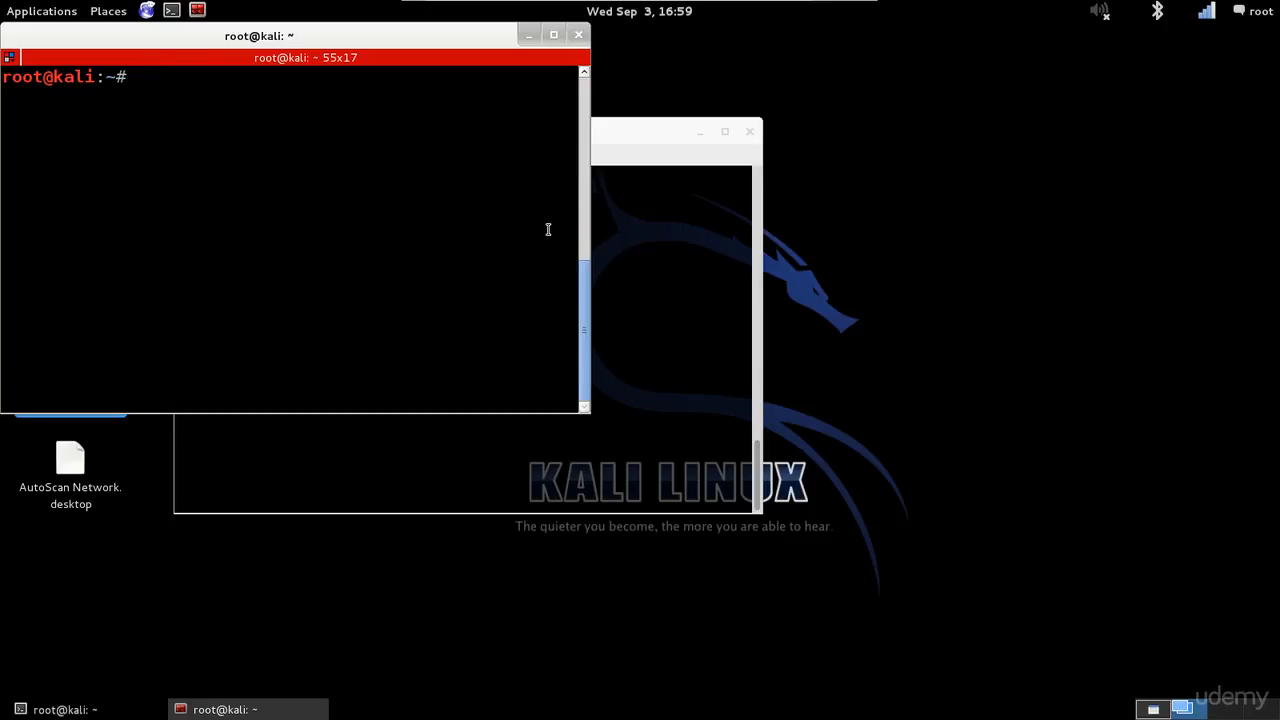
type("ssh 192.168.")
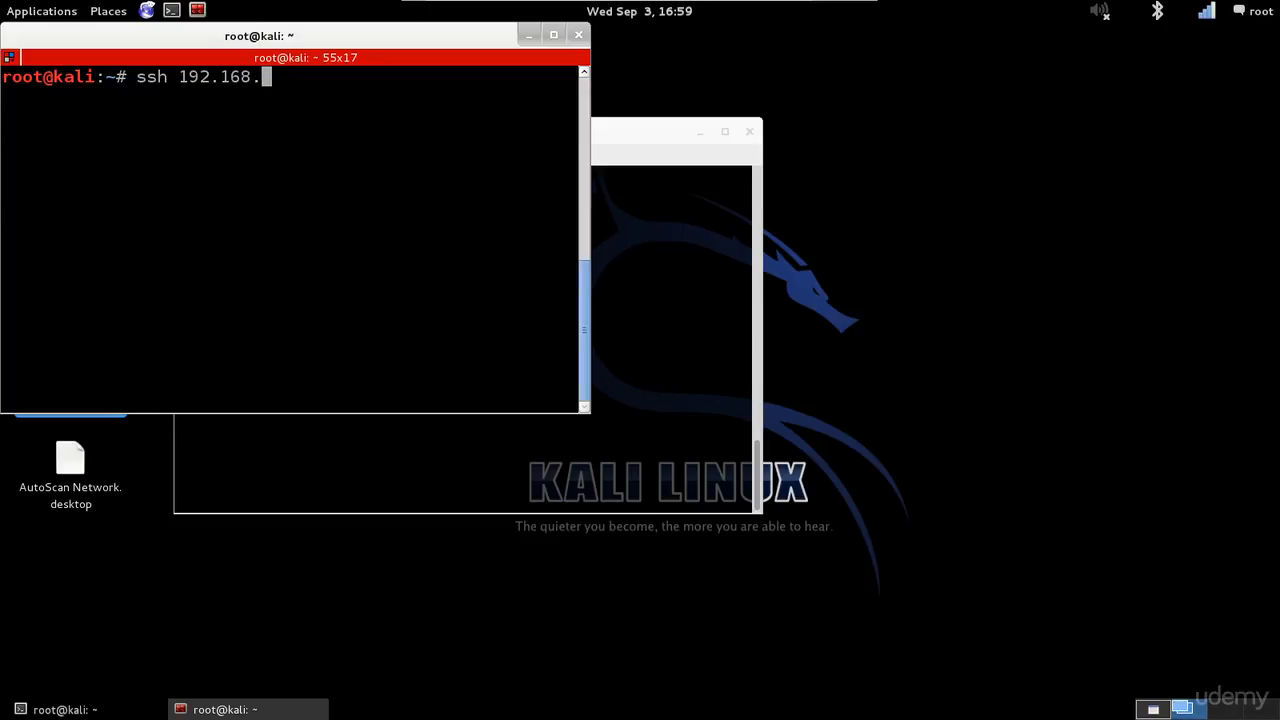
type("1.12")
key("Left")
key("Left")
key("Left")
key("Left")
key("Left")
key("Left")
key("Left")
key("Left")
key("Left")
key("Left")
key("Left")
key("Left")
key("Left")
key("Left")
key("Right")
key("Right")
type("root@")
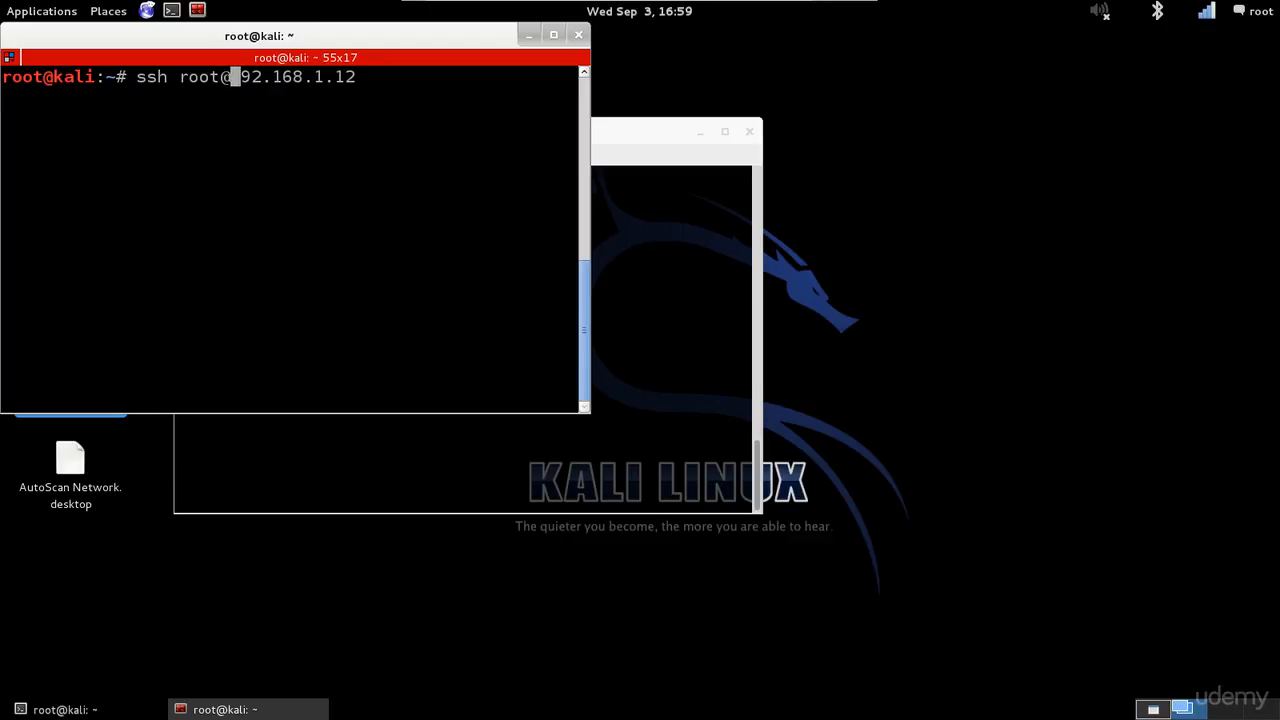
key("Return")
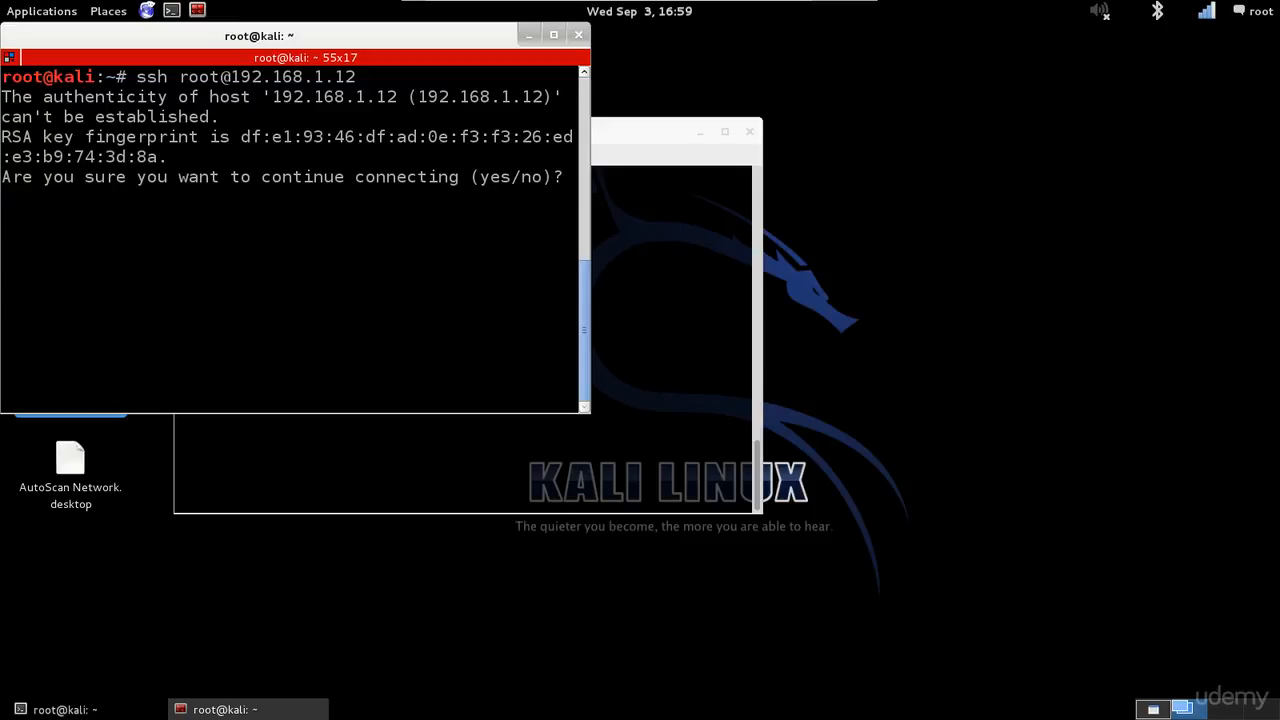
- Accept the host key of 192.168.1.12 and enter the root password to log in
type("yes")
key("Return")
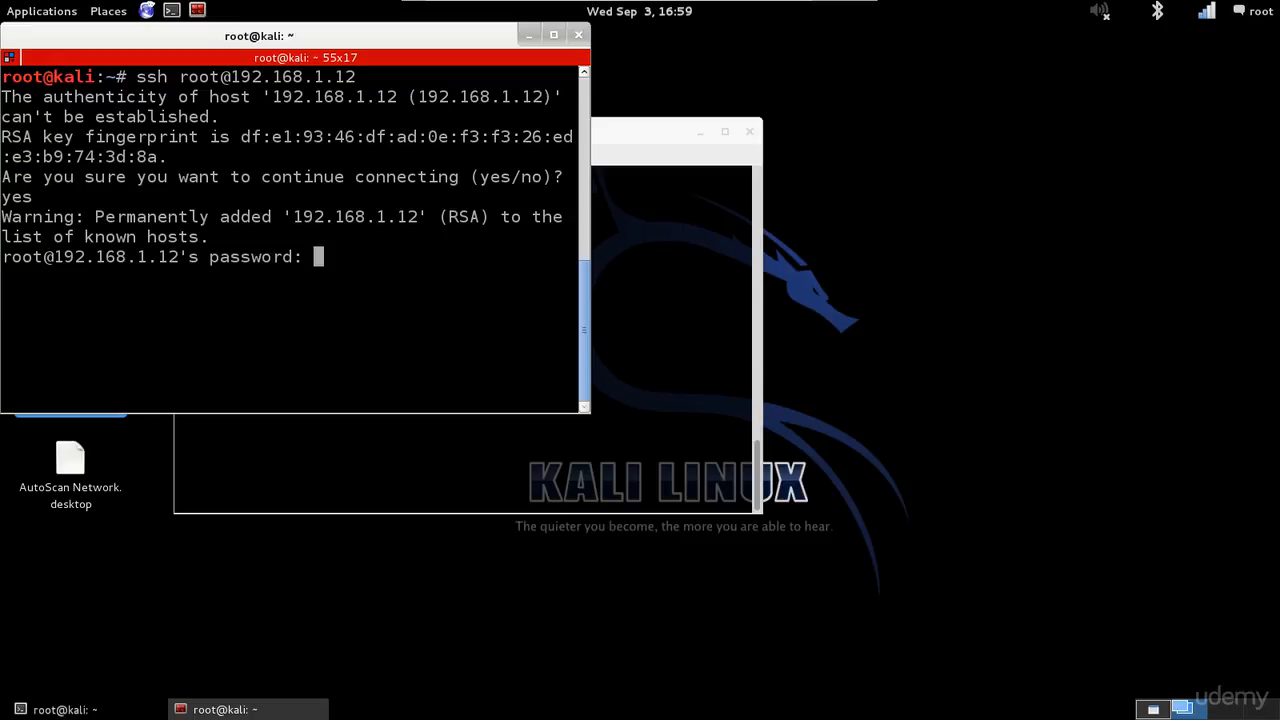
key("Return")
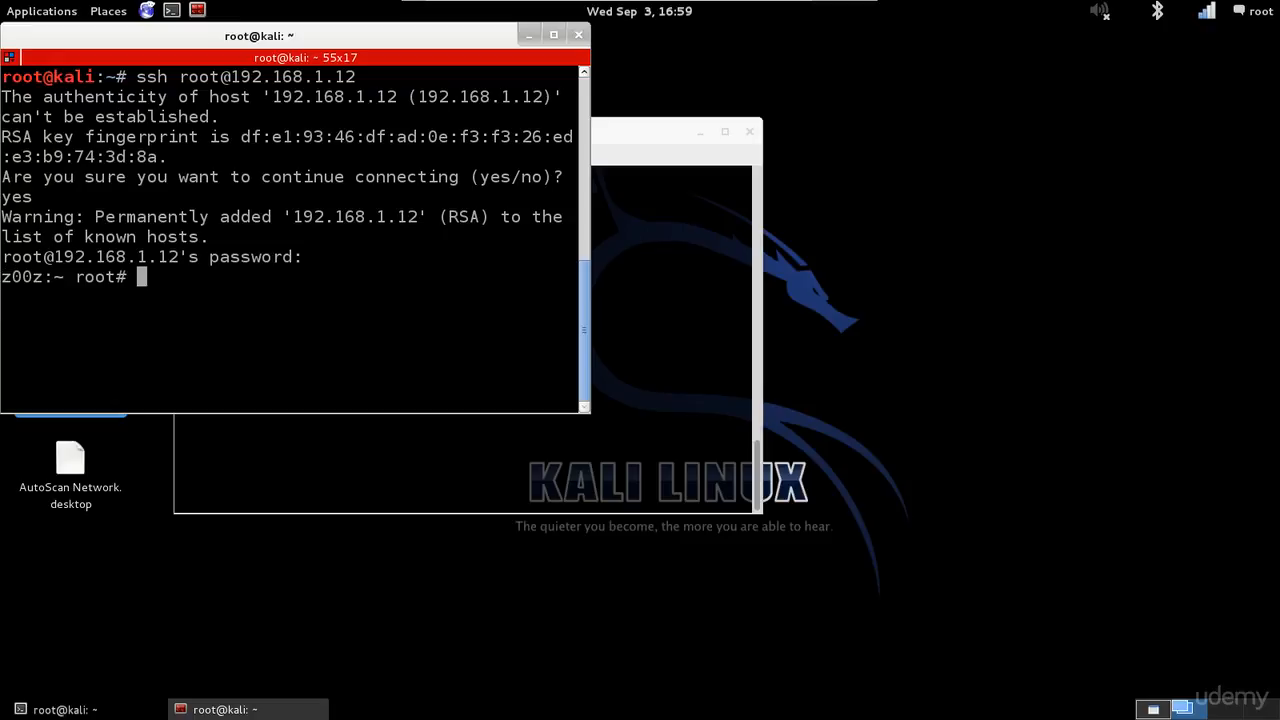
- Run the id command in the remote shell and check the root account's group membership
type("id")
key("BackSpace")
key("BackSpace")
type("id")
key("Return")
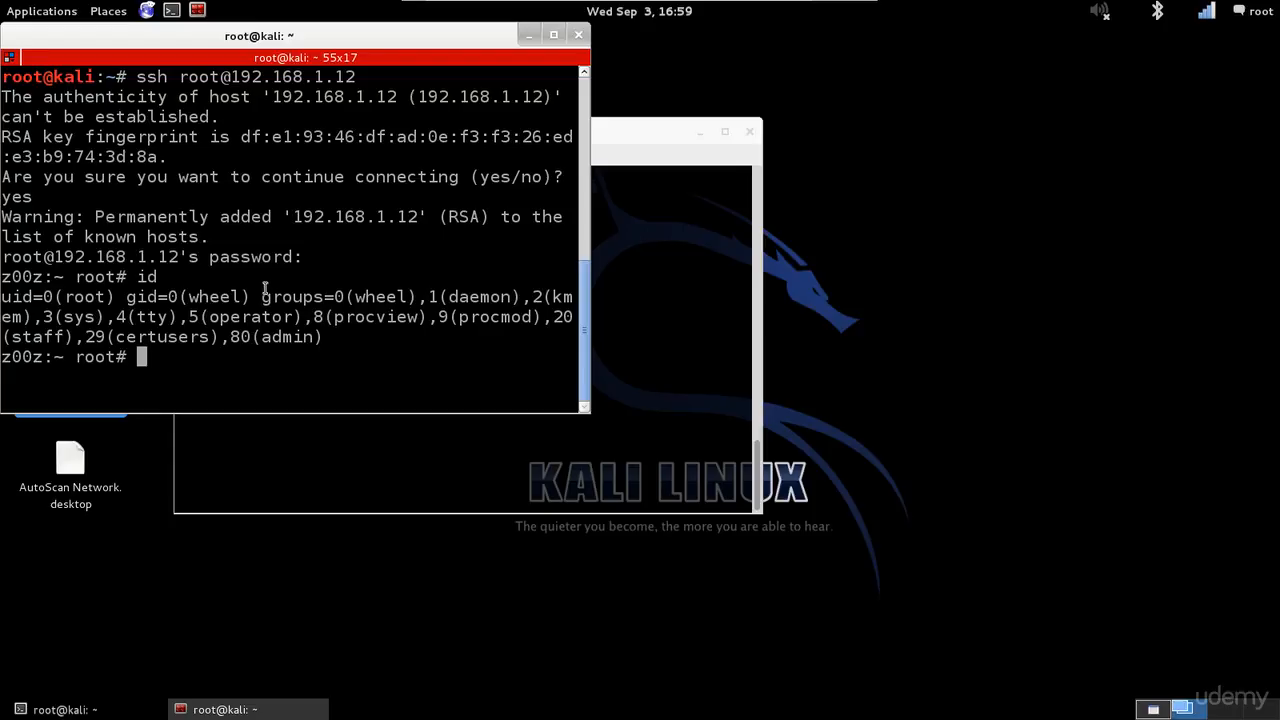
double_click(218, 297)
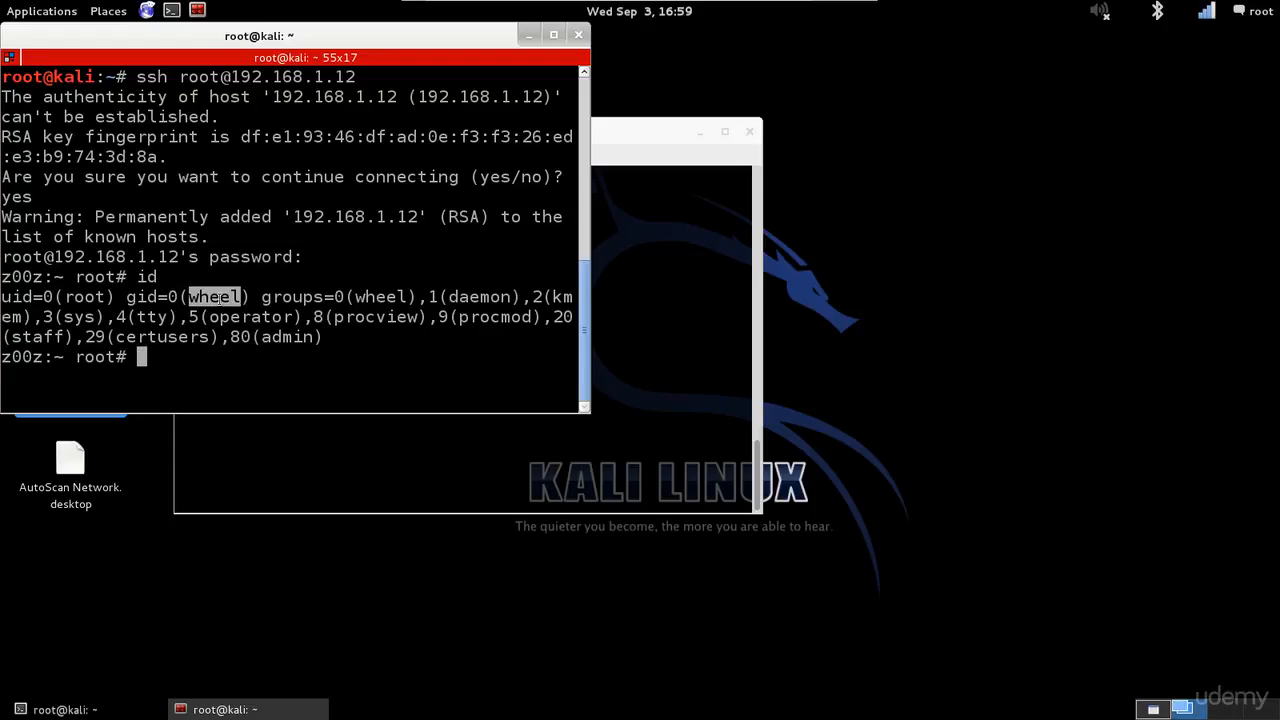
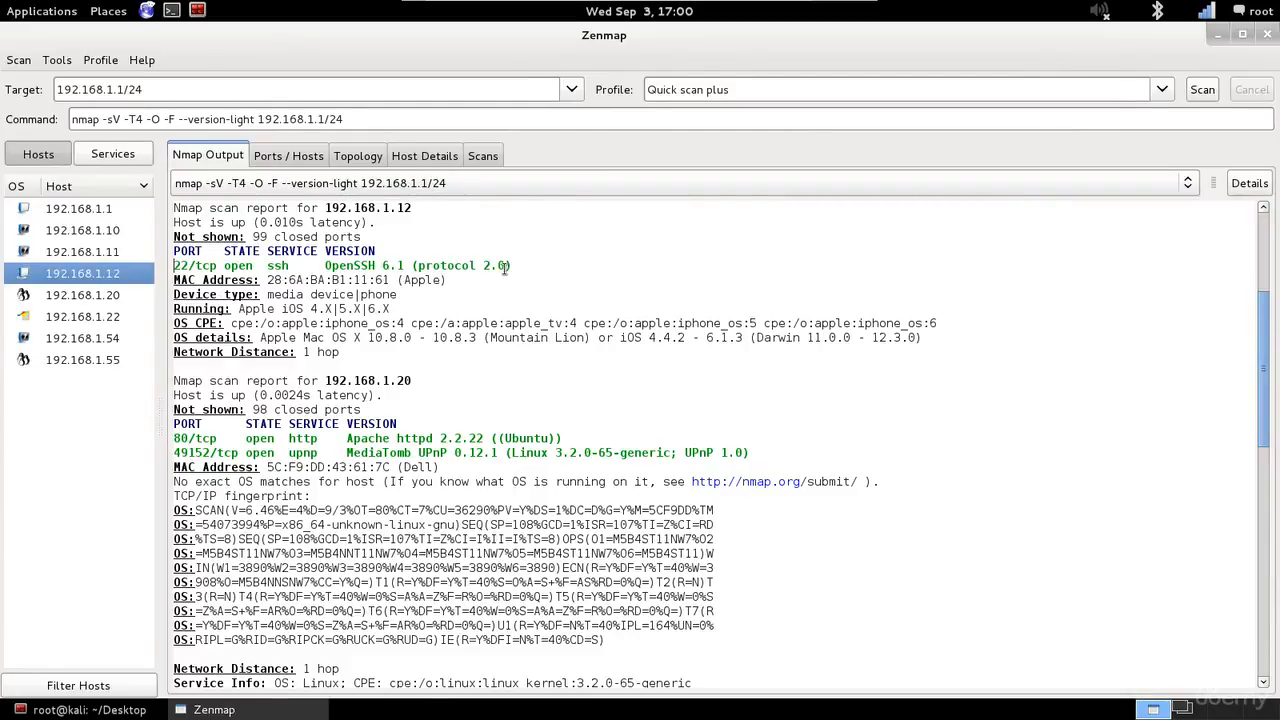
- Switch back to Zenmap, check the SSH protocol version of host 192.168.1.12, and view the available scan profiles without changing the selection
left_click_drag(509, 268, 413, 270)
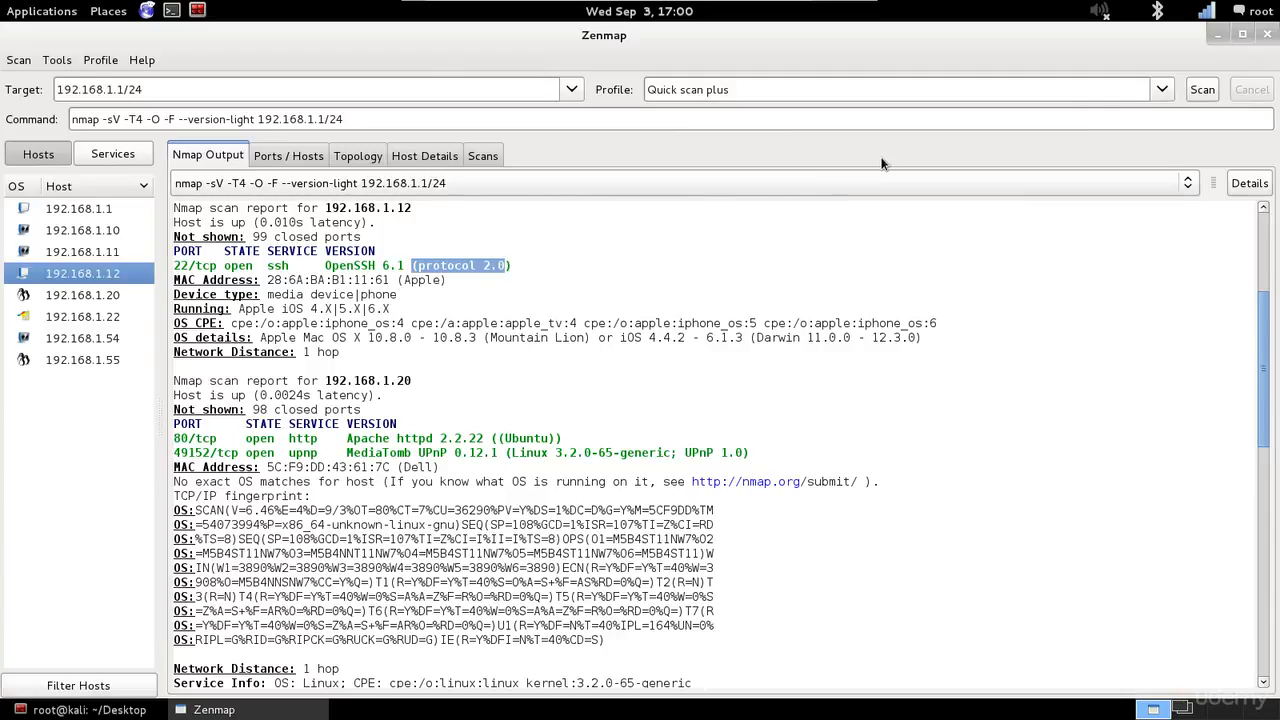
left_click(1161, 92)
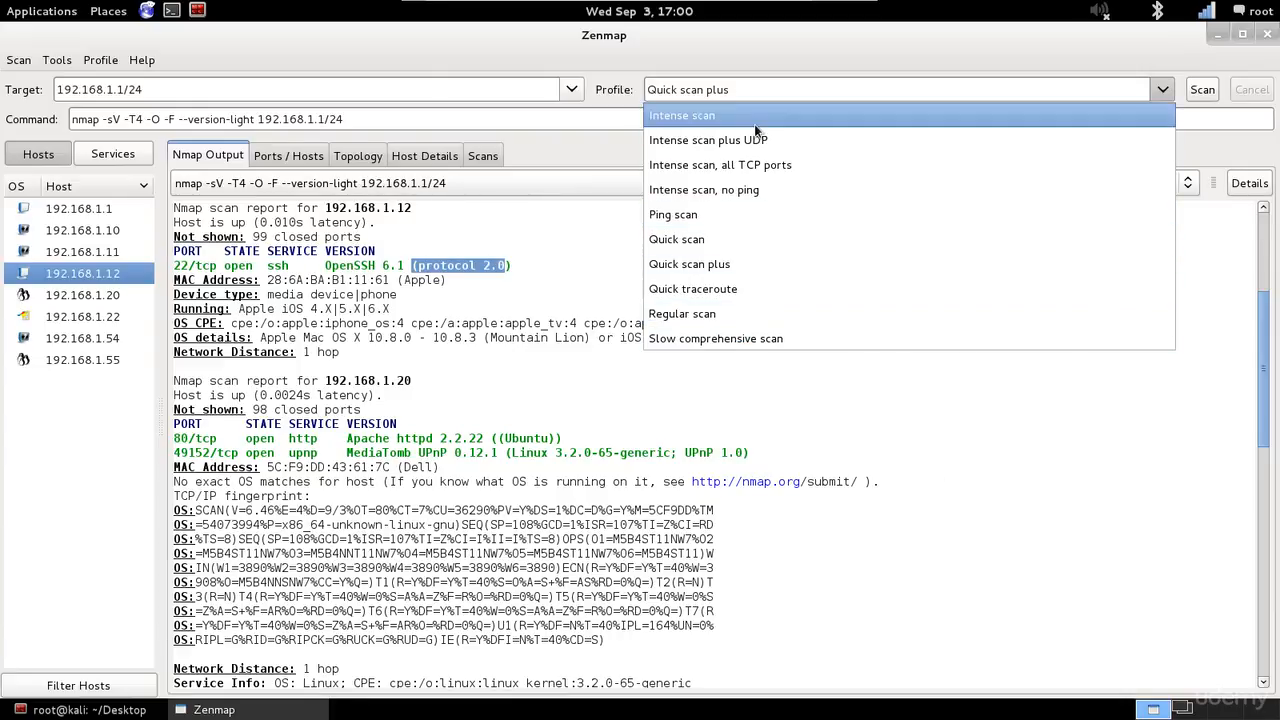
left_click(875, 452)
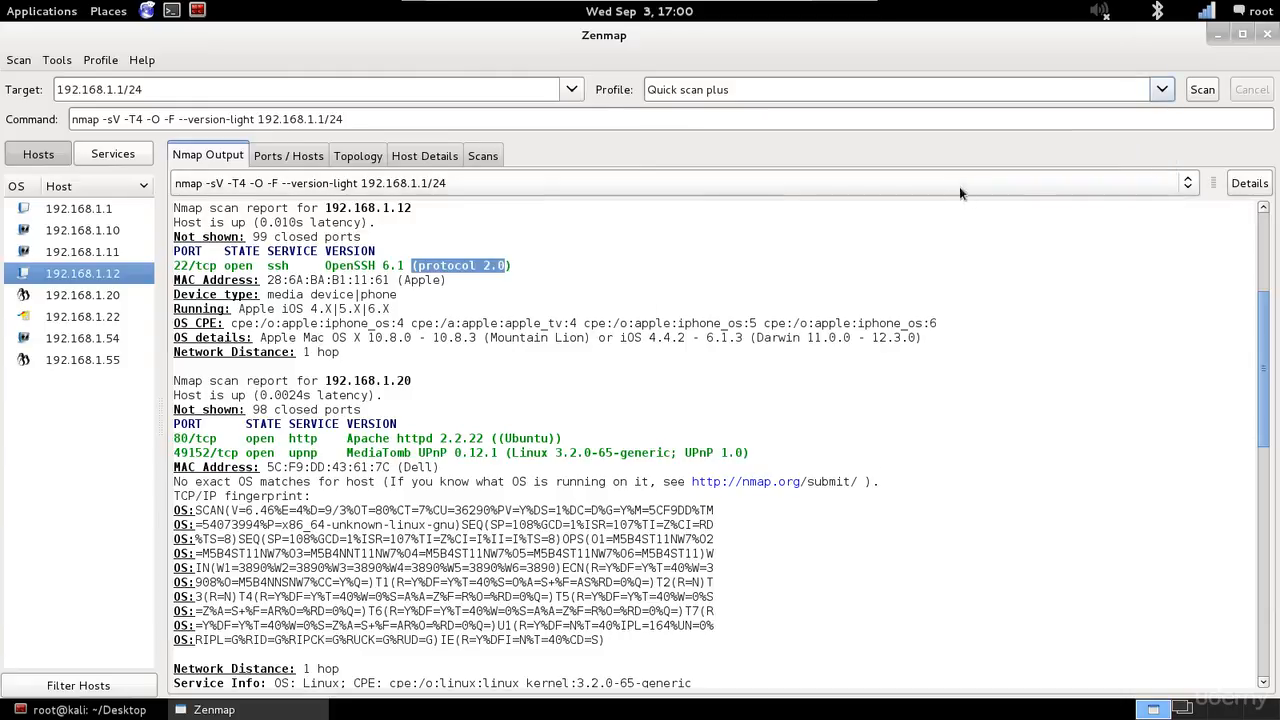